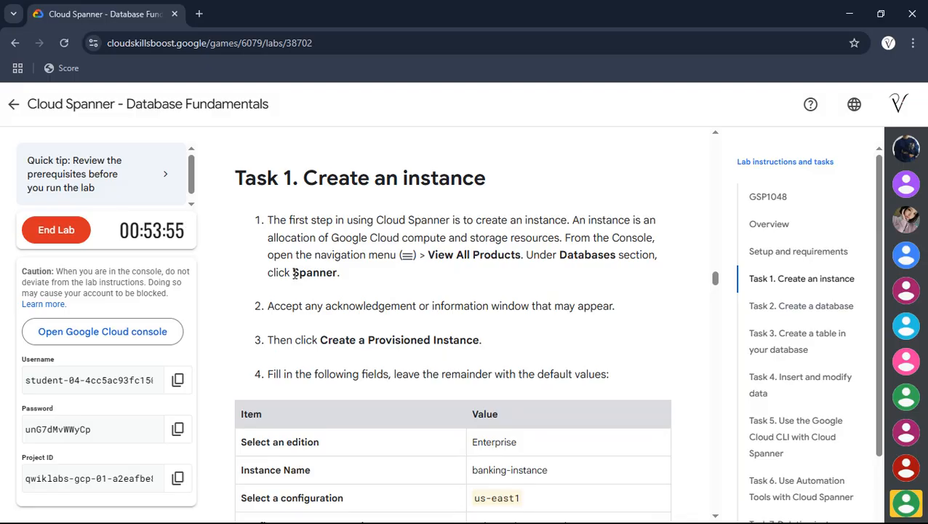
- Copy the product name Spanner from the lab instructions, search for it in the Google Cloud console, and open its page in a new tab
{"action": "left_click_drag", "start_coordinate": [294, 272], "coordinate": [339, 272]}
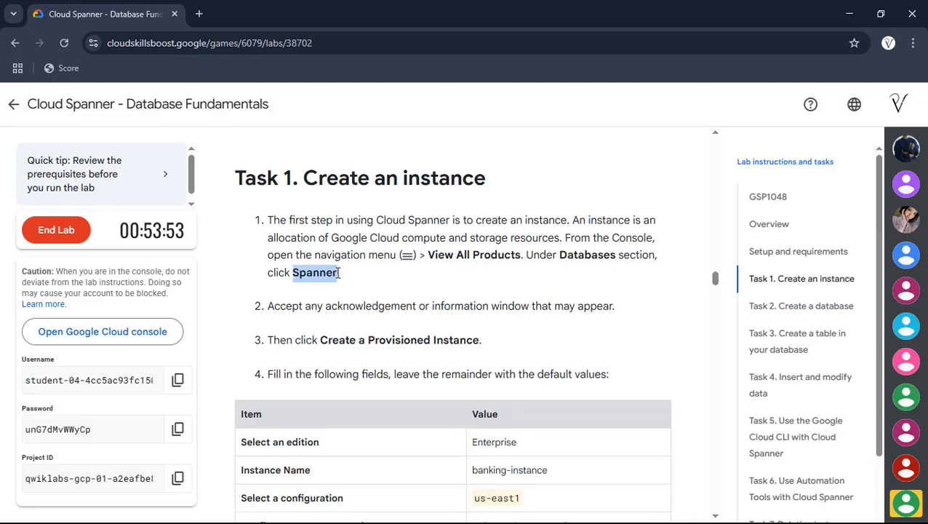
{"action": "key", "text": "alt+Tab"}
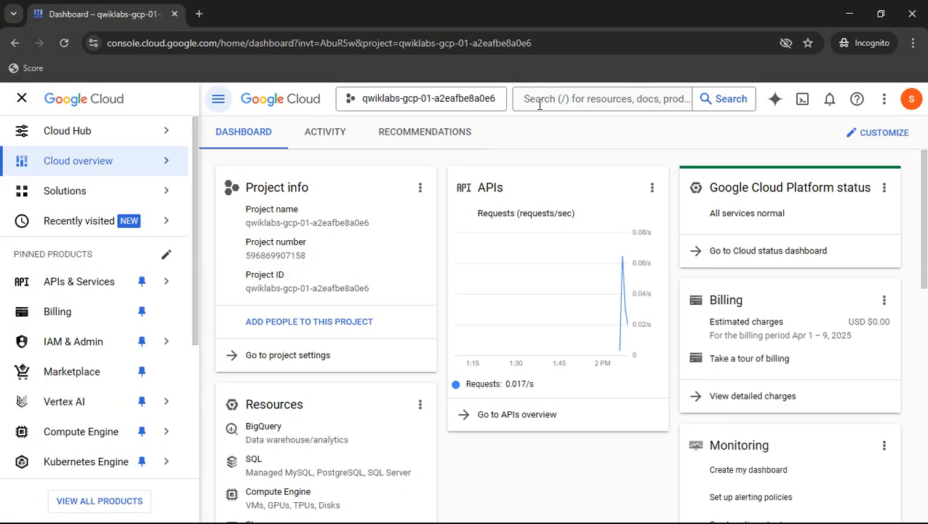
{"action": "left_click", "coordinate": [538, 105]}
{"action": "left_click", "coordinate": [566, 150]}
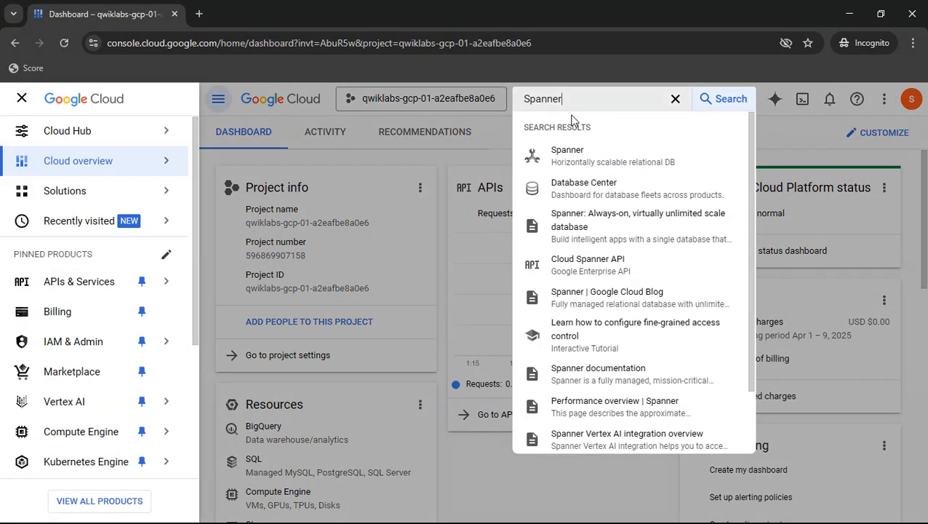
{"action": "middle_click", "coordinate": [579, 158]}
{"action": "left_click", "coordinate": [324, 6]}
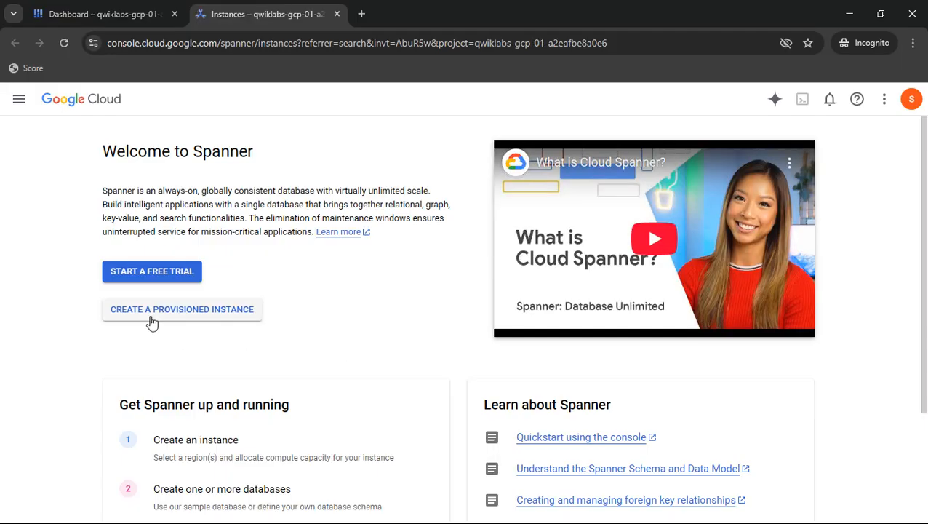
- Start creating a provisioned Spanner instance, check the required settings in the lab instructions, and continue with the Enterprise edition
{"action": "left_click", "coordinate": [162, 312]}
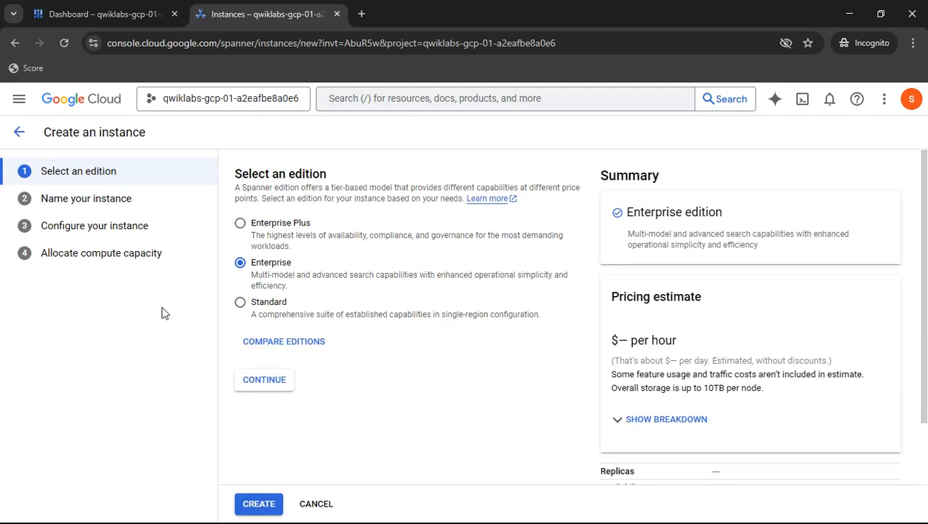
{"action": "key", "text": "alt+Tab"}
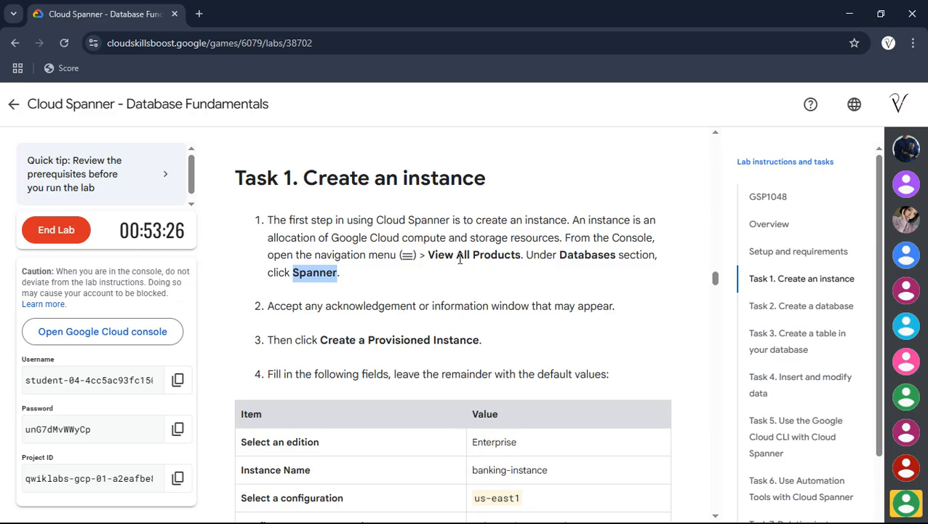
{"action": "scroll", "coordinate": [275, 302], "scroll_direction": "down", "scroll_amount": 3}
{"action": "left_click_drag", "start_coordinate": [244, 297], "coordinate": [552, 402]}
{"action": "left_click", "coordinate": [553, 403]}
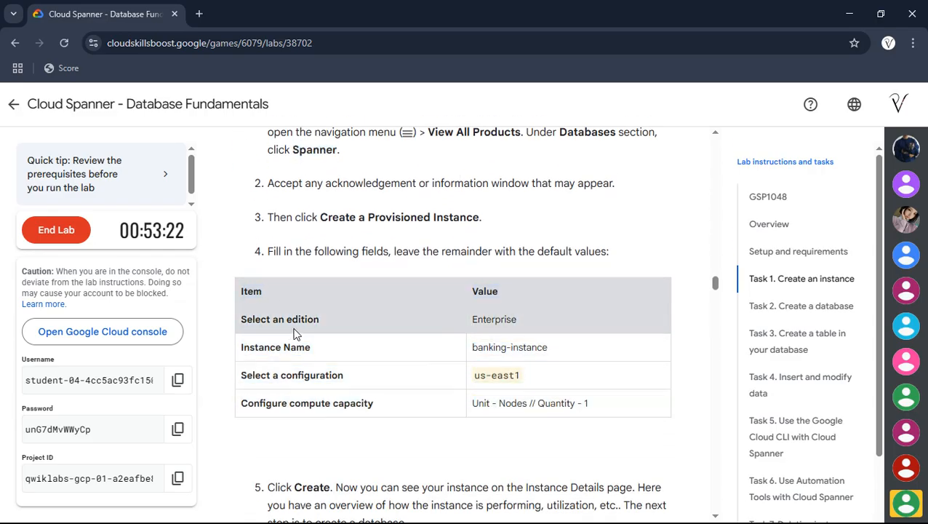
{"action": "key", "text": "alt+Tab"}
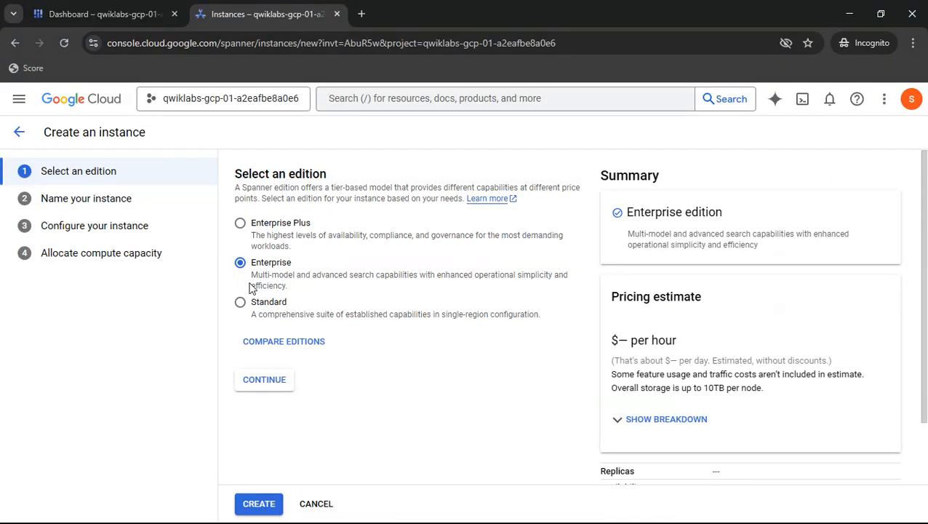
{"action": "left_click", "coordinate": [287, 386]}
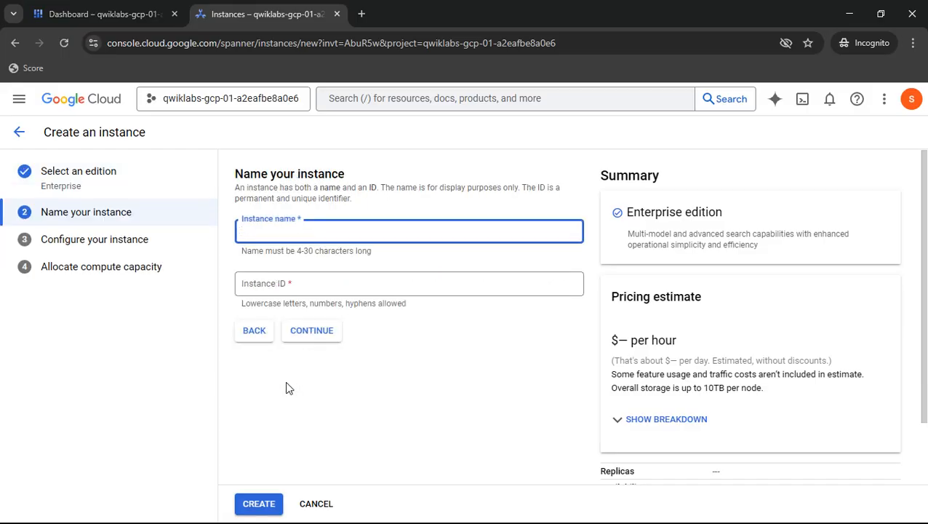
- Name the instance banking-instance using the value copied from the lab instructions, and continue to its configuration
{"action": "key", "text": "alt+Tab"}
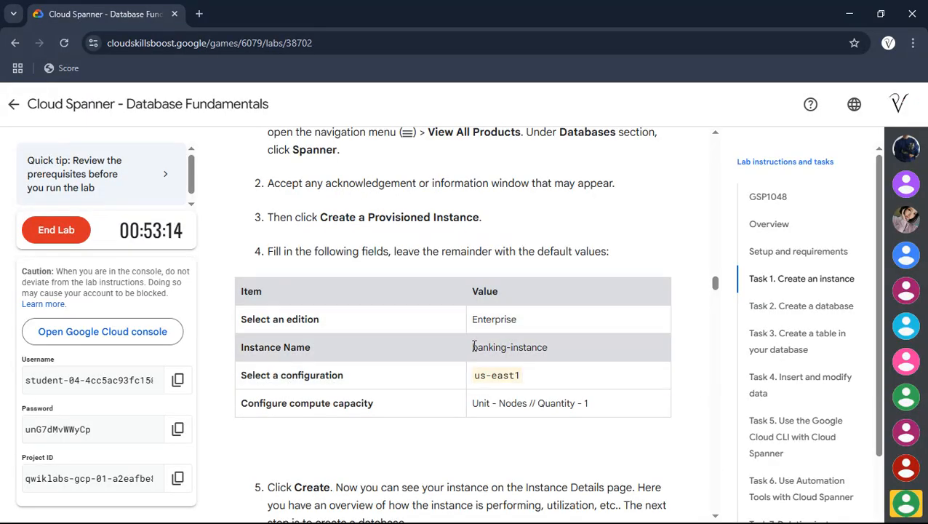
{"action": "left_click_drag", "start_coordinate": [473, 347], "coordinate": [558, 352]}
{"action": "key", "text": "ctrl+c"}
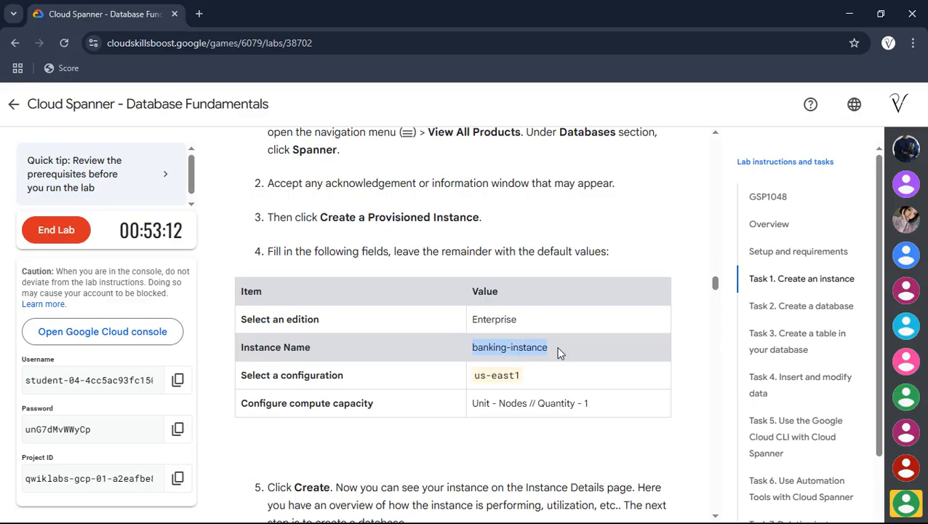
{"action": "key", "text": "alt+Tab"}
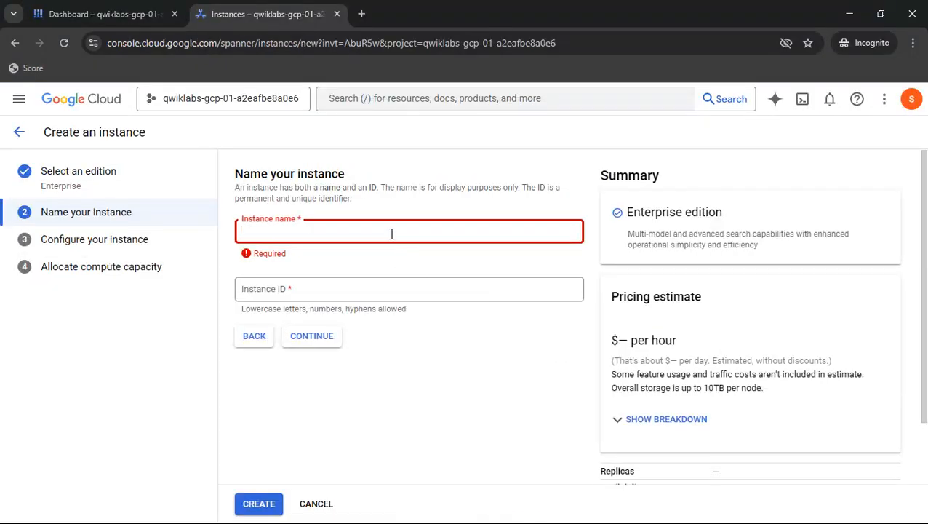
{"action": "key", "text": "ctrl+v"}
{"action": "left_click", "coordinate": [402, 338]}
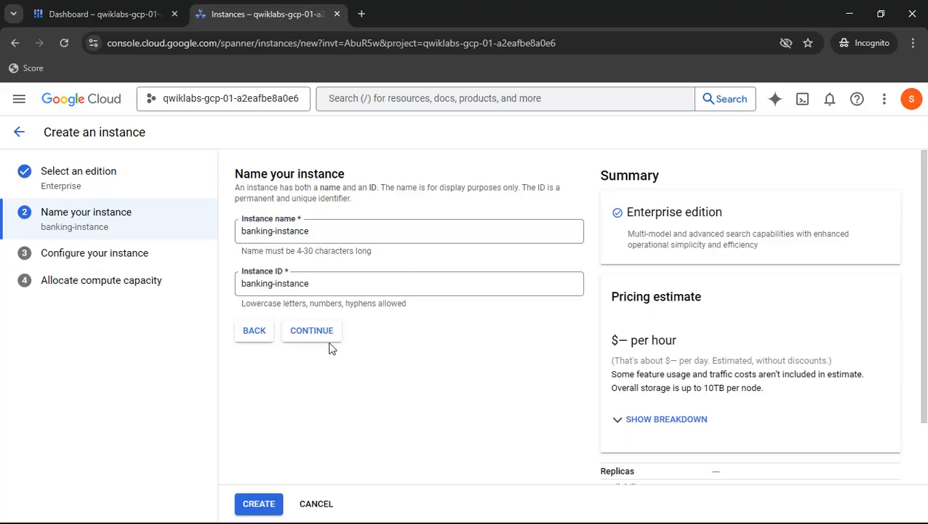
{"action": "left_click", "coordinate": [323, 344]}
- Select the regional configuration us-east1 (South Carolina) given in the lab instructions, and continue to compute capacity
{"action": "key", "text": "alt+Tab"}
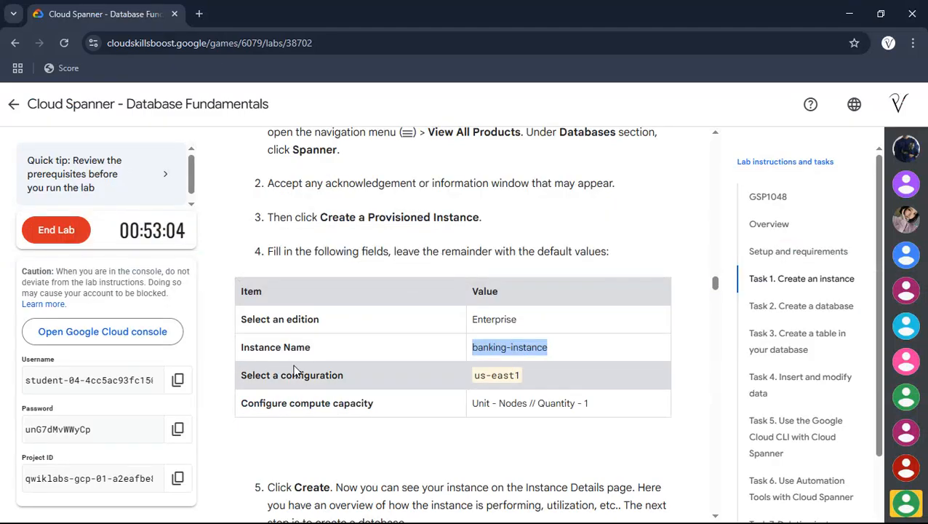
{"action": "left_click_drag", "start_coordinate": [476, 374], "coordinate": [522, 381]}
{"action": "key", "text": "ctrl+c"}
{"action": "key", "text": "alt+Tab"}
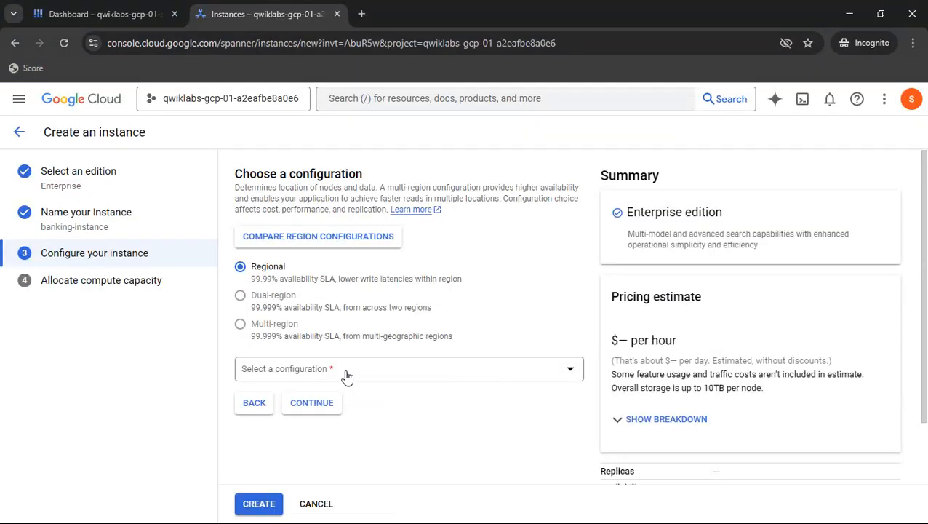
{"action": "left_click", "coordinate": [323, 369]}
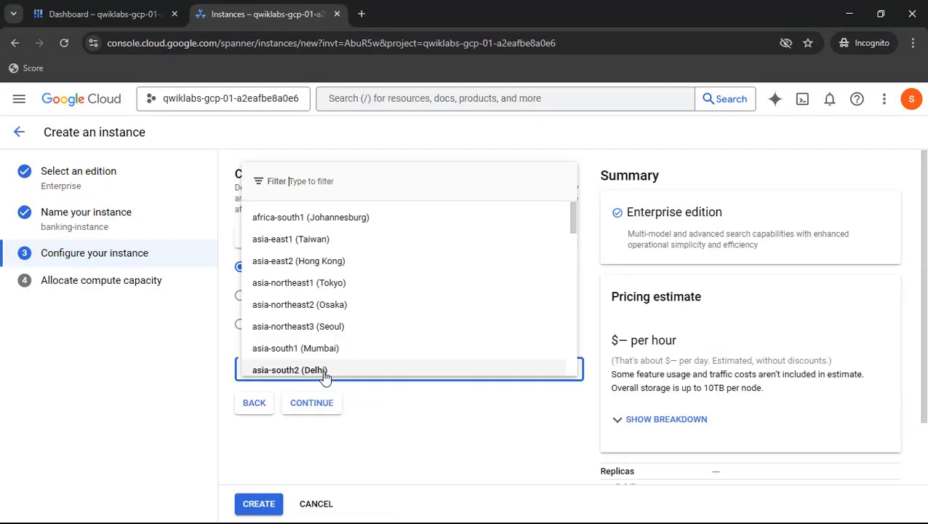
{"action": "left_click", "coordinate": [356, 182]}
{"action": "key", "text": "ctrl+v"}
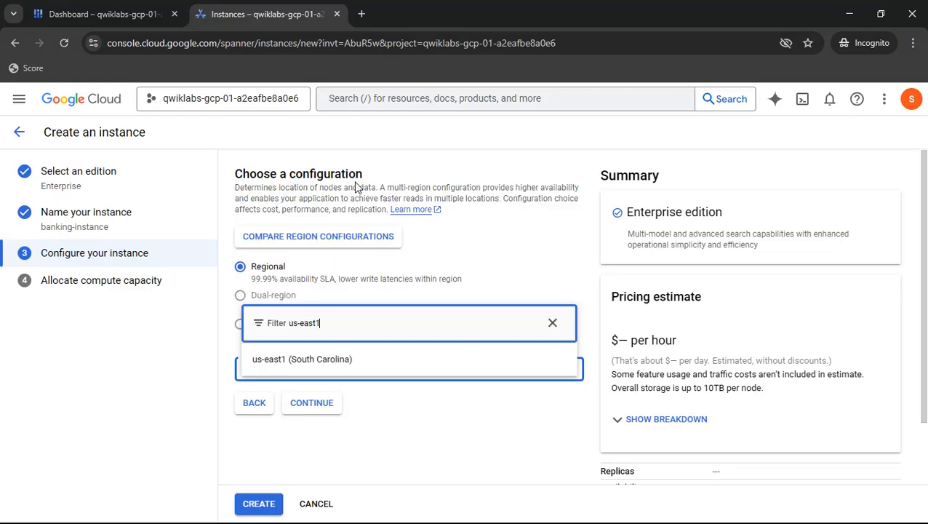
{"action": "left_click", "coordinate": [297, 364]}
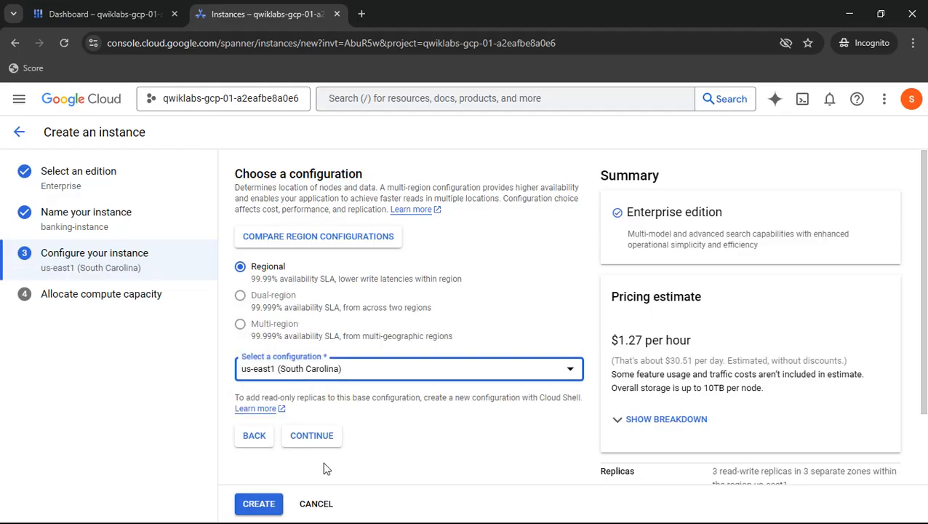
{"action": "left_click", "coordinate": [313, 437]}
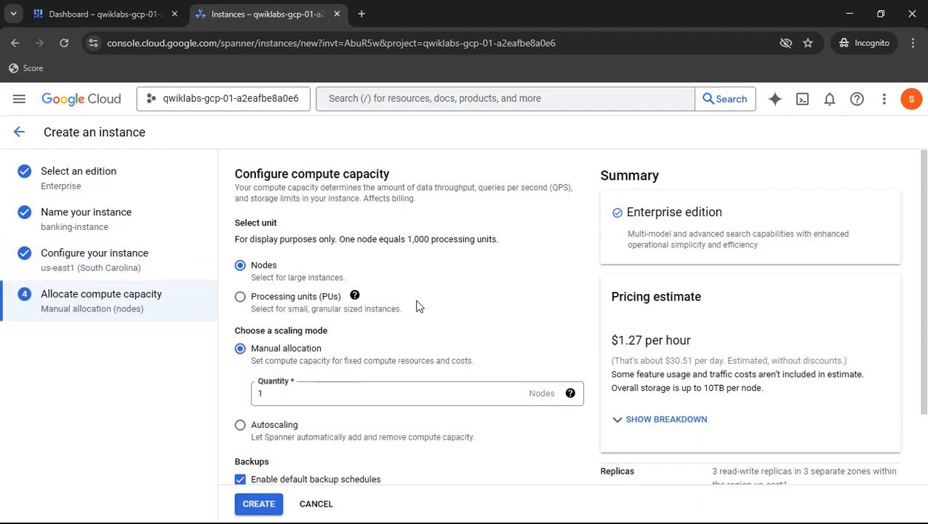
- Check the compute capacity against the lab instructions and create the instance with a manual allocation of 1 node
{"action": "scroll", "coordinate": [418, 306], "scroll_direction": "down", "scroll_amount": 2}
{"action": "key", "text": "alt+Tab"}
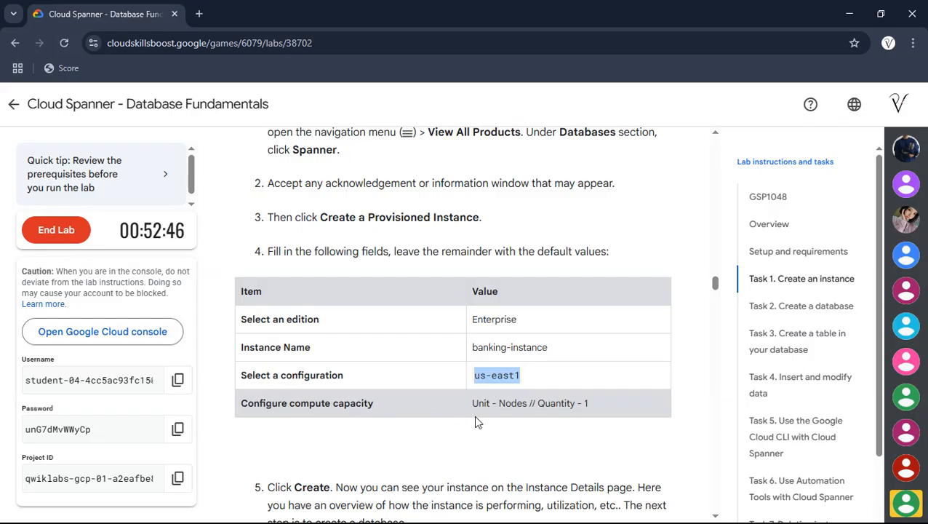
{"action": "key", "text": "alt+Tab"}
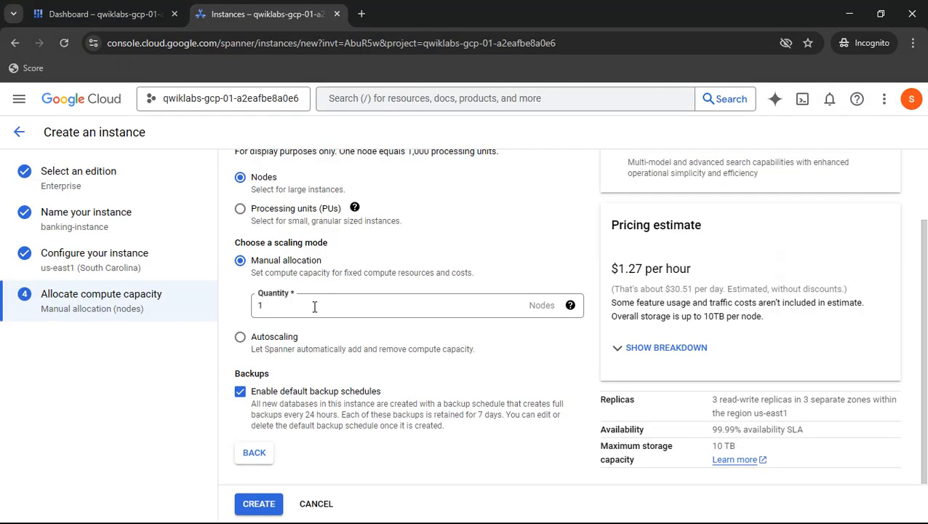
{"action": "scroll", "coordinate": [260, 279], "scroll_direction": "up", "scroll_amount": 1}
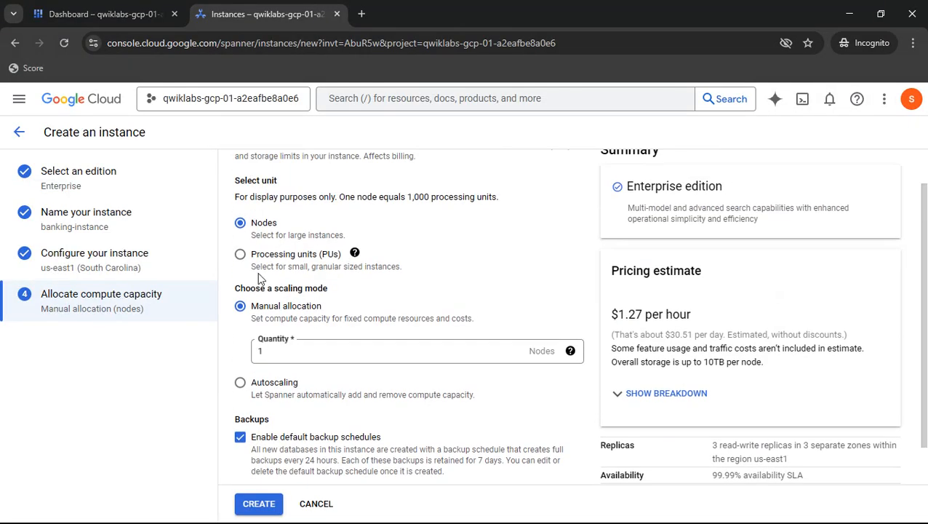
{"action": "left_click", "coordinate": [267, 501]}
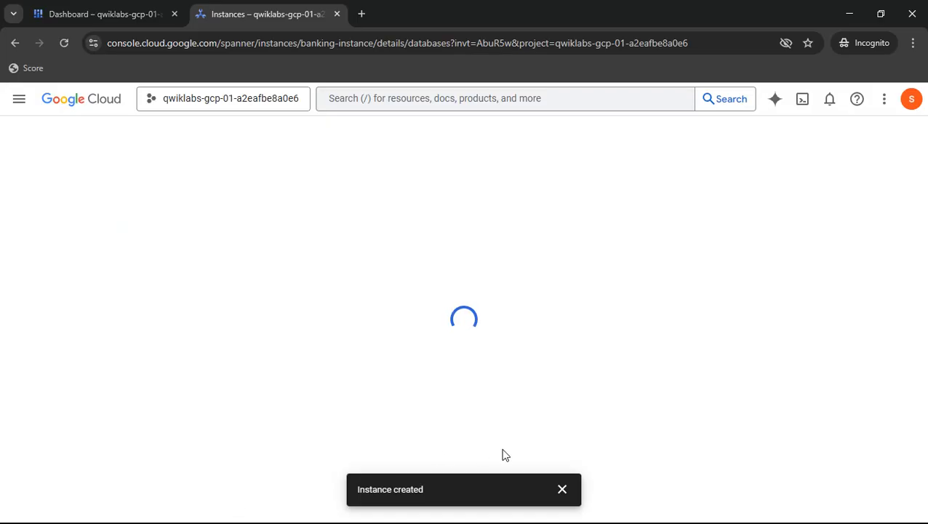
{"action": "left_click", "coordinate": [568, 492]}
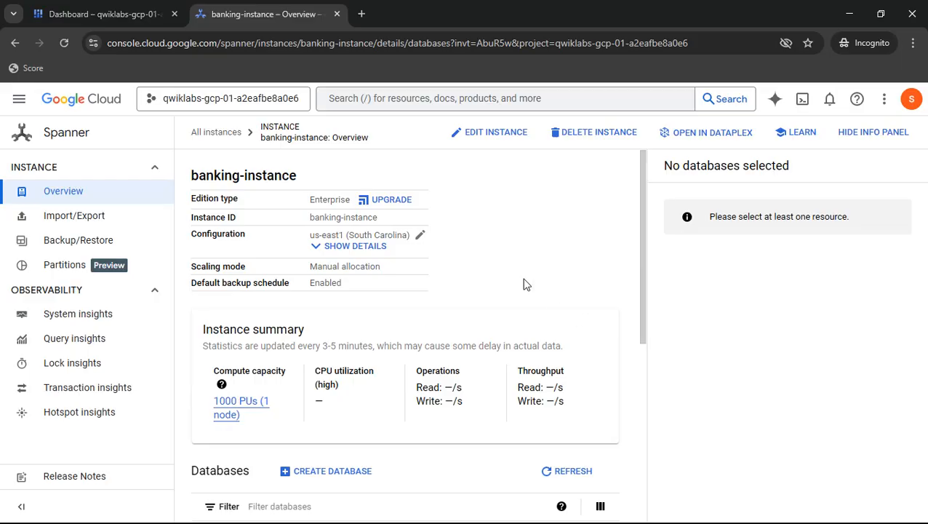
- Go to Task 2 in the lab instructions and open the form for creating a database in banking-instance
{"action": "key", "text": "alt+Tab"}
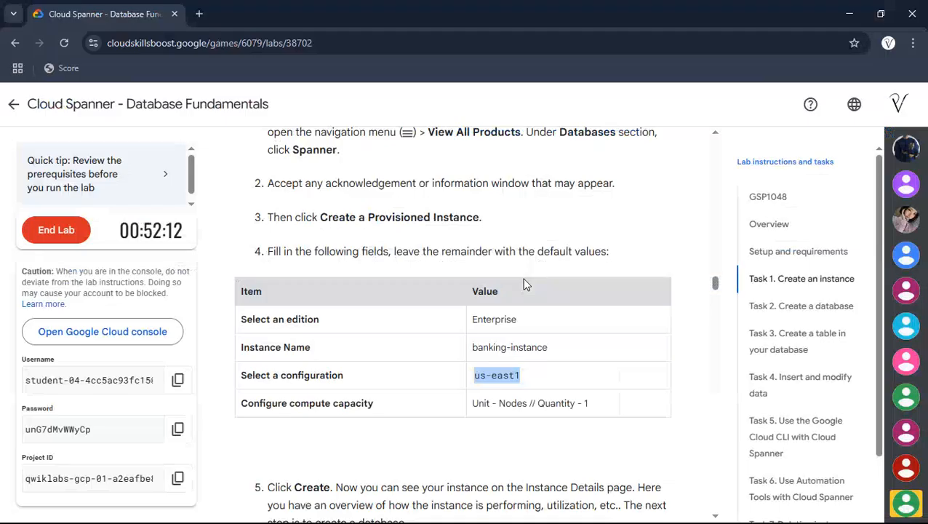
{"action": "left_click", "coordinate": [768, 306]}
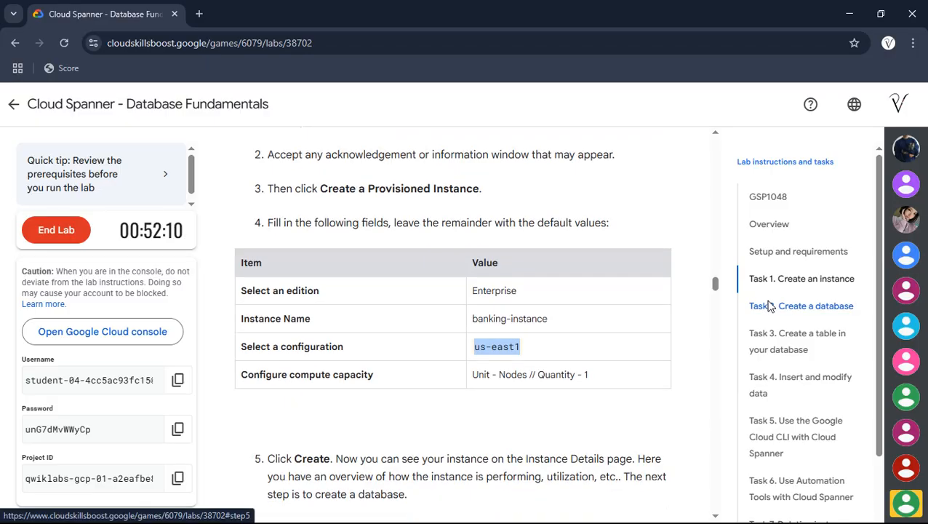
{"action": "scroll", "coordinate": [545, 261], "scroll_direction": "down", "scroll_amount": 1}
{"action": "key", "text": "alt+Tab"}
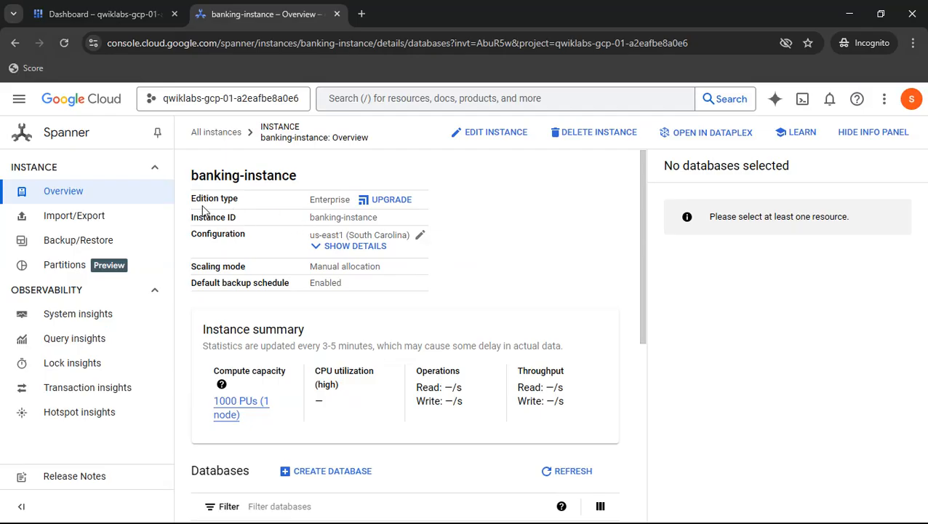
{"action": "scroll", "coordinate": [377, 213], "scroll_direction": "down", "scroll_amount": 3}
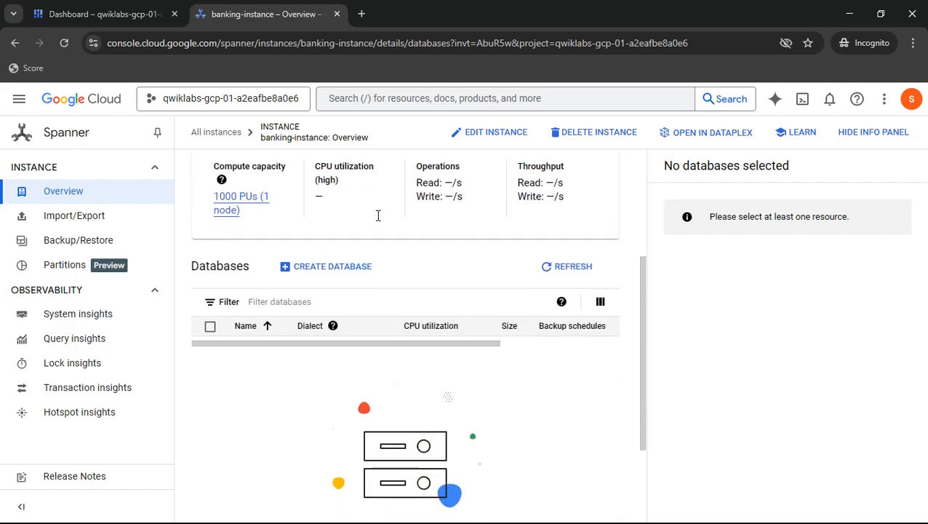
{"action": "left_click", "coordinate": [305, 274]}
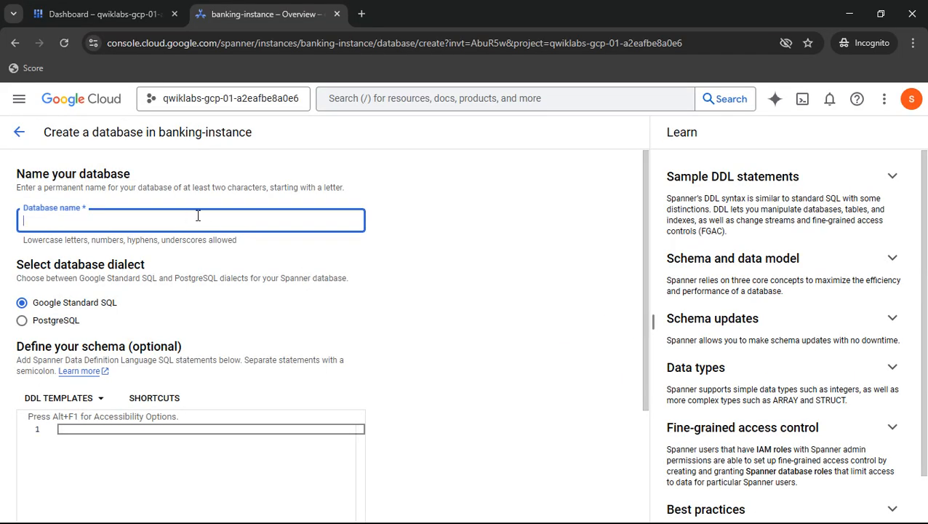
- Name the database banking-db as given in the lab instructions and create it with the Google Standard SQL dialect and no schema
{"action": "key", "text": "alt+Tab"}
{"action": "scroll", "coordinate": [327, 246], "scroll_direction": "up", "scroll_amount": 1}
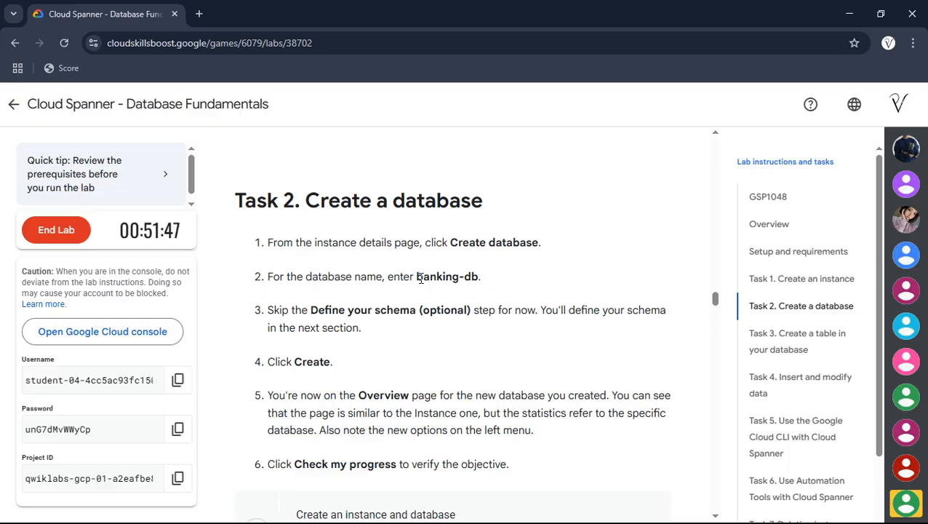
{"action": "left_click_drag", "start_coordinate": [417, 278], "coordinate": [478, 277]}
{"action": "key", "text": "ctrl+c"}
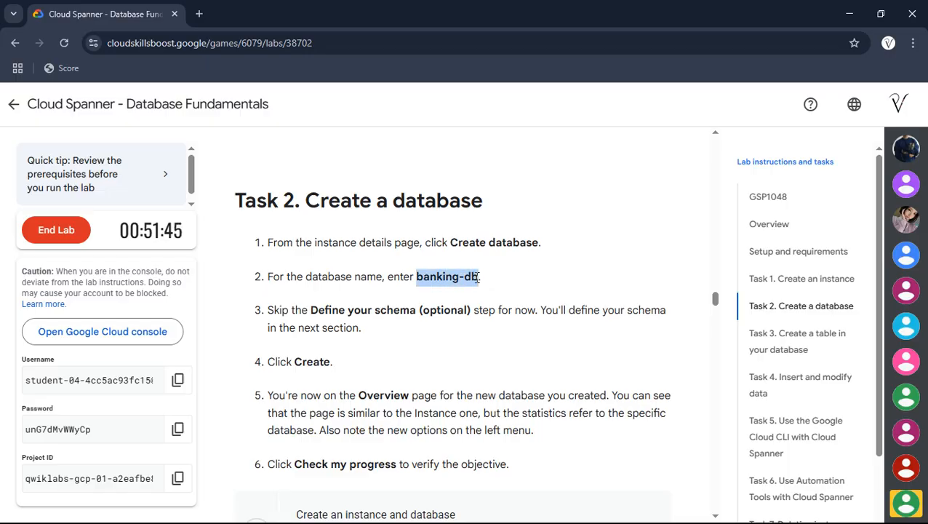
{"action": "key", "text": "alt+Tab"}
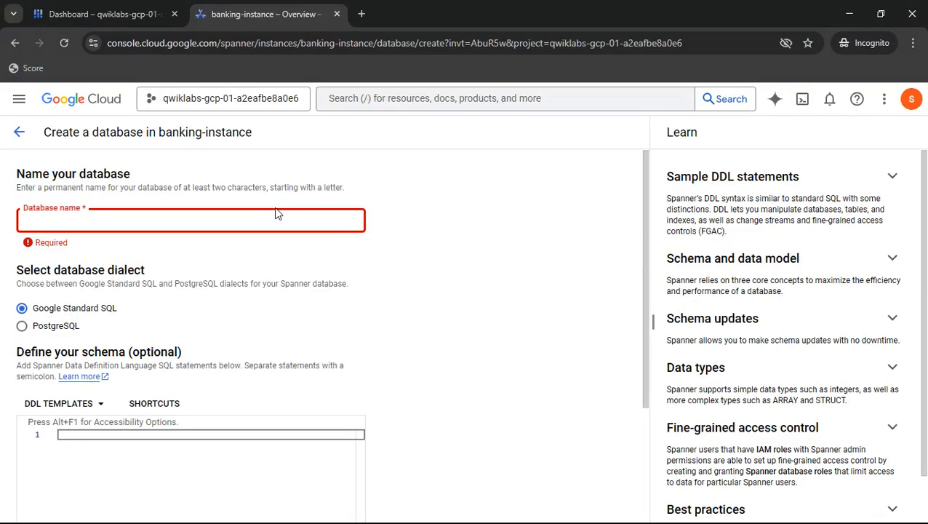
{"action": "key", "text": "ctrl+v"}
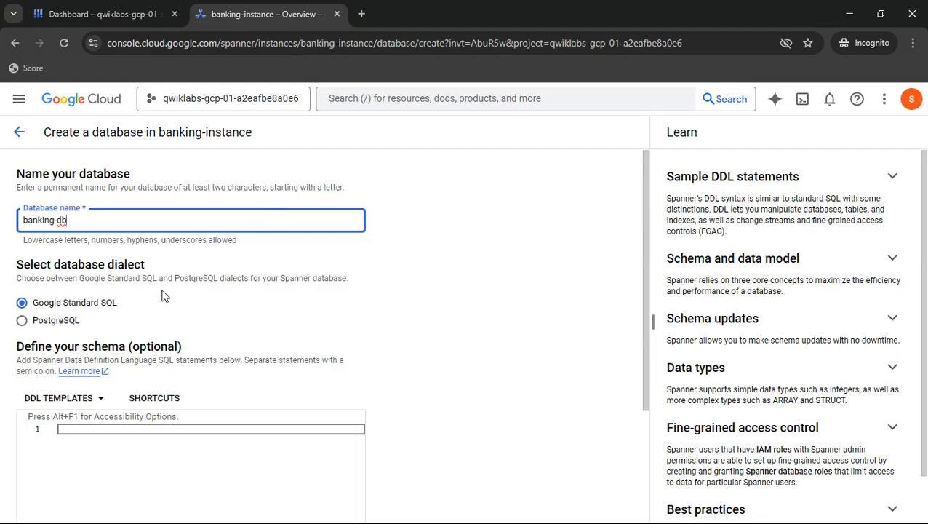
{"action": "scroll", "coordinate": [164, 295], "scroll_direction": "down", "scroll_amount": 3}
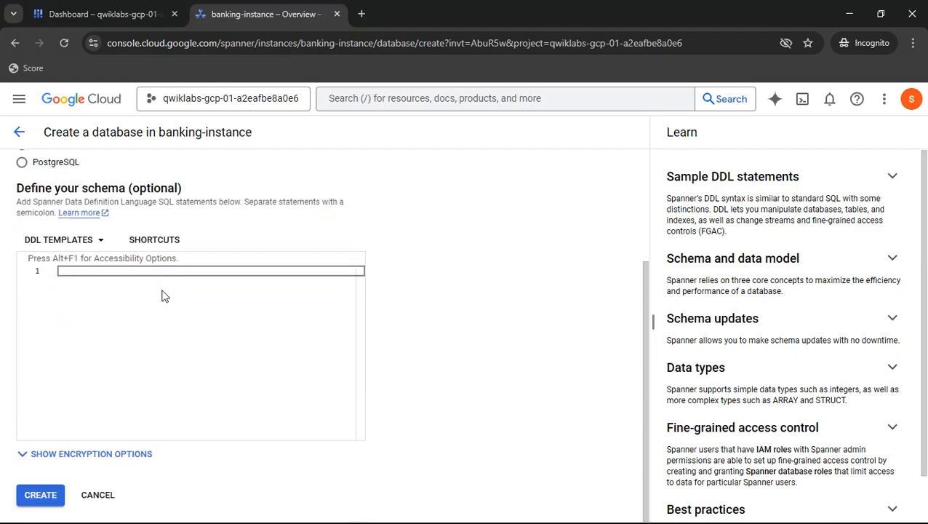
{"action": "left_click", "coordinate": [40, 496]}
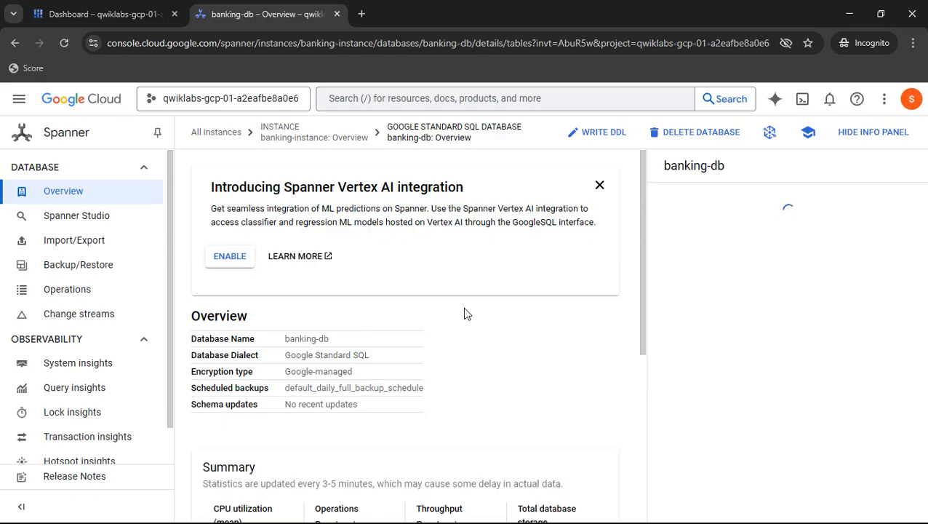
- Start creating a table in banking-db and open a new blank query in Spanner Studio, dismissing the saved queries introduction
{"action": "scroll", "coordinate": [464, 313], "scroll_direction": "down", "scroll_amount": 4}
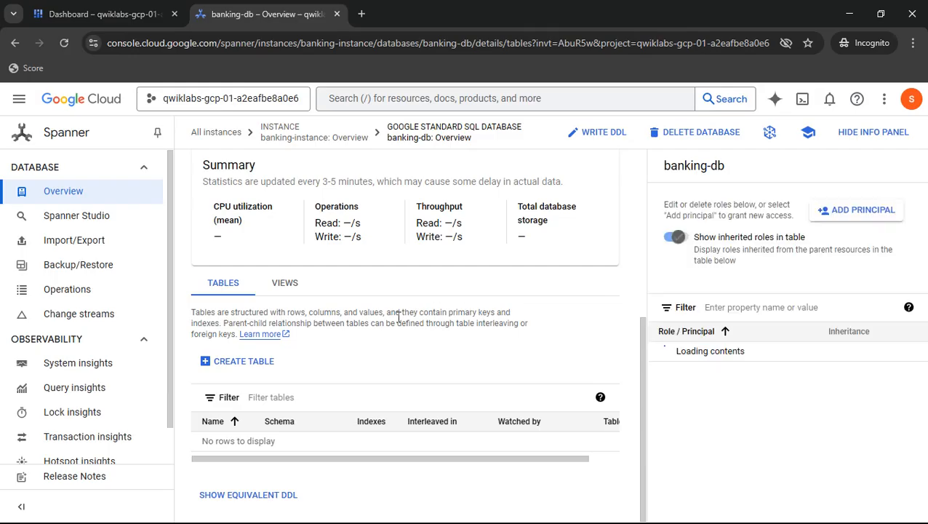
{"action": "left_click", "coordinate": [223, 369]}
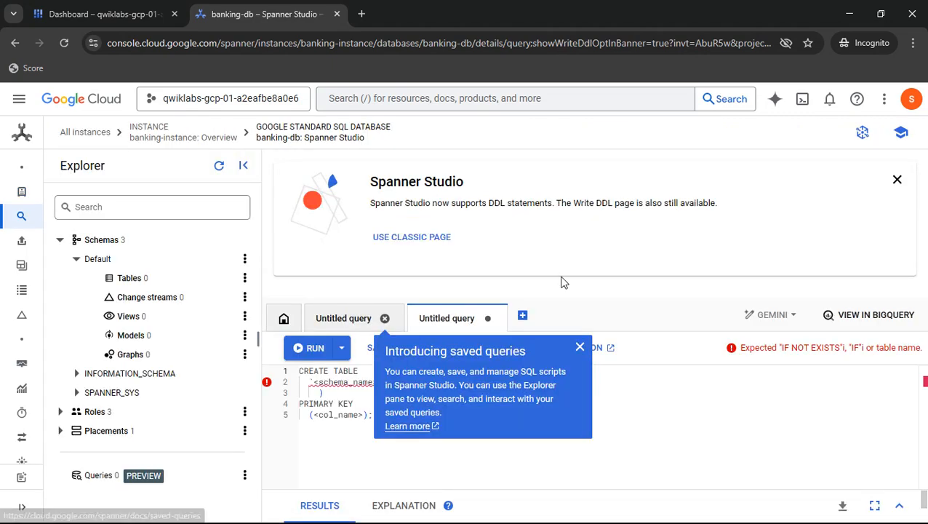
{"action": "left_click", "coordinate": [580, 347]}
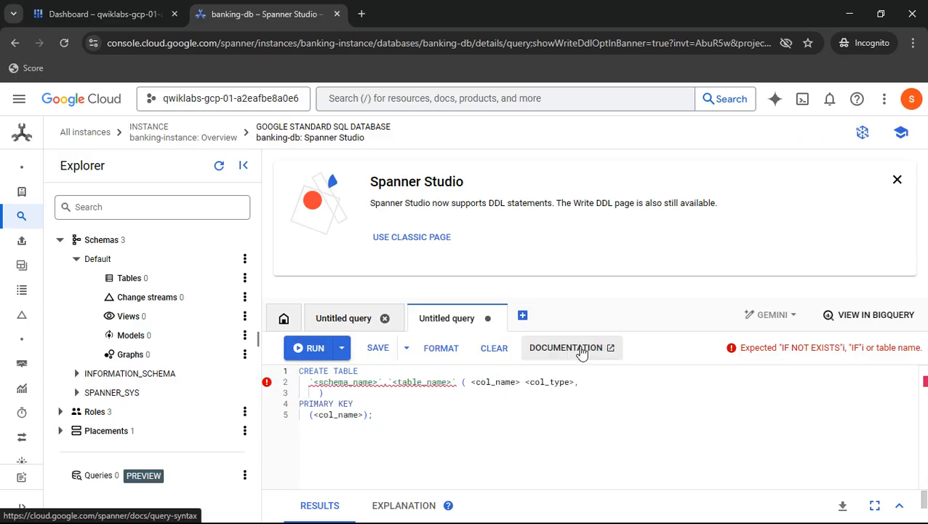
{"action": "left_click", "coordinate": [523, 318]}
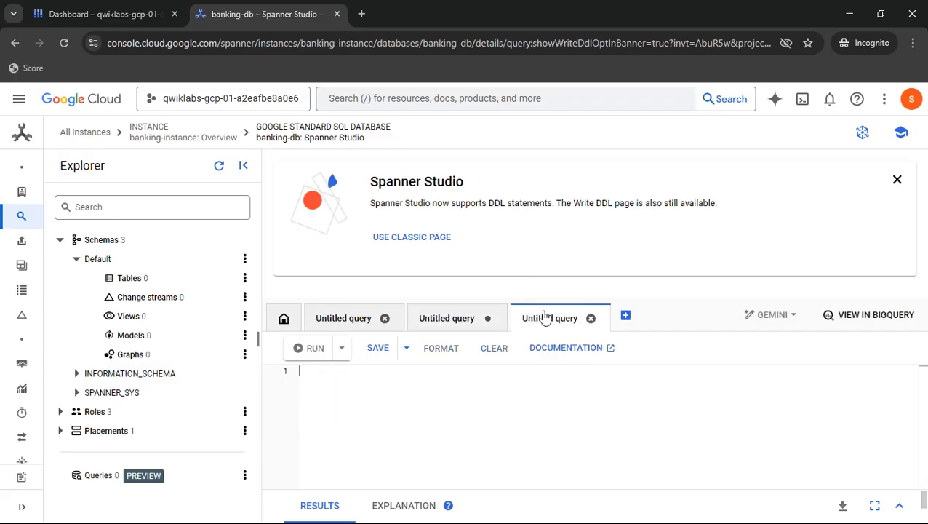
- Copy the CREATE TABLE Customer statement from Task 3 of the lab instructions, run it in the blank query, and dismiss the Spanner Studio banner
{"action": "key", "text": "alt+Tab"}
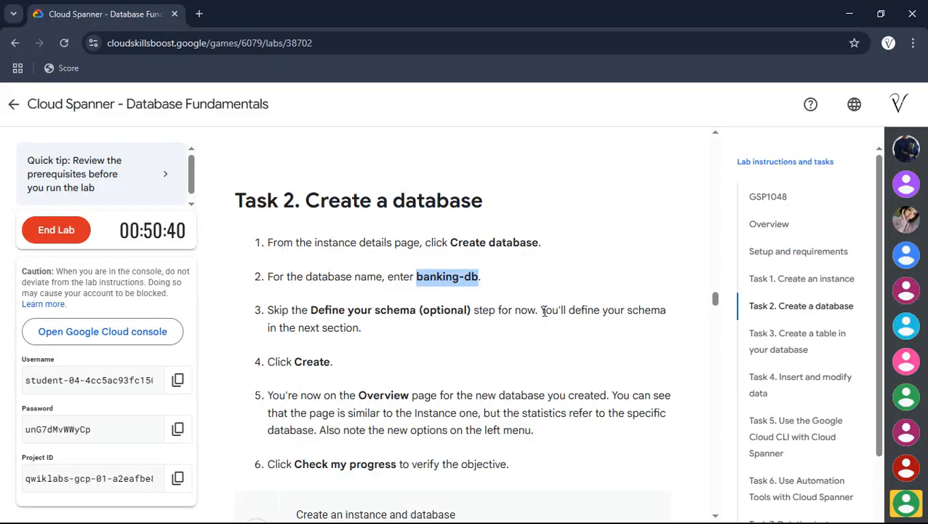
{"action": "left_click", "coordinate": [763, 344]}
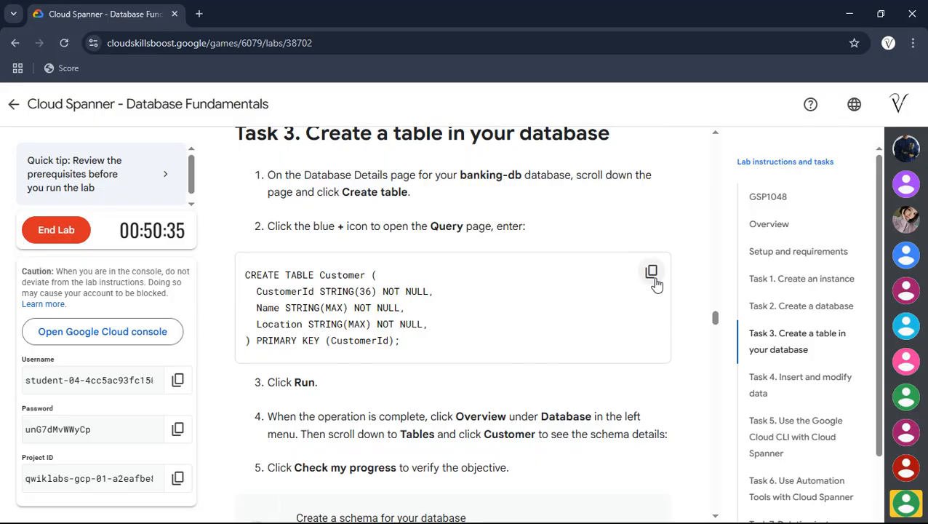
{"action": "left_click", "coordinate": [651, 274]}
{"action": "key", "text": "alt+Tab"}
{"action": "left_click", "coordinate": [378, 393]}
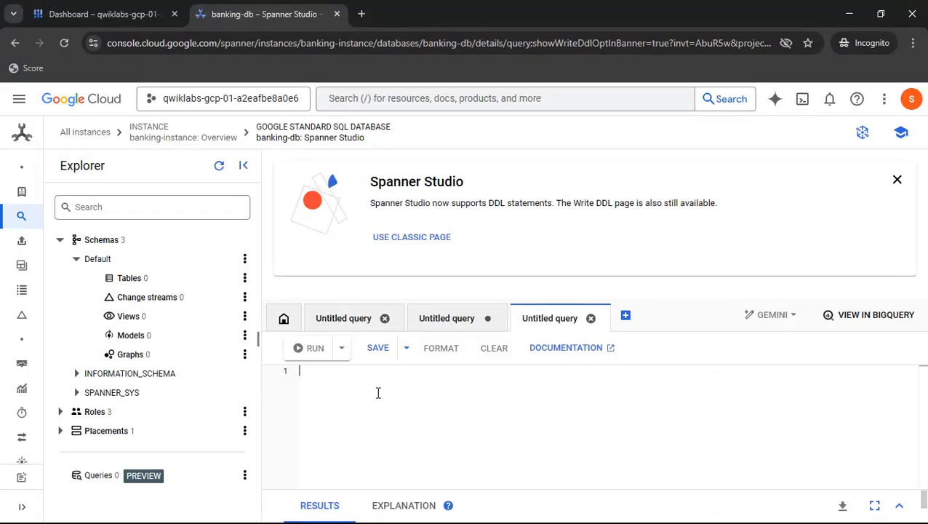
{"action": "key", "text": "ctrl+v"}
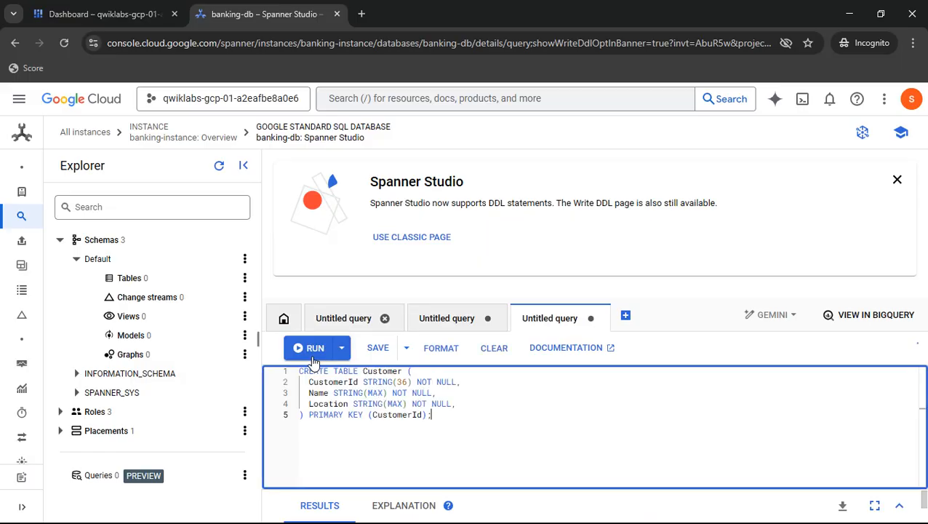
{"action": "left_click", "coordinate": [313, 358]}
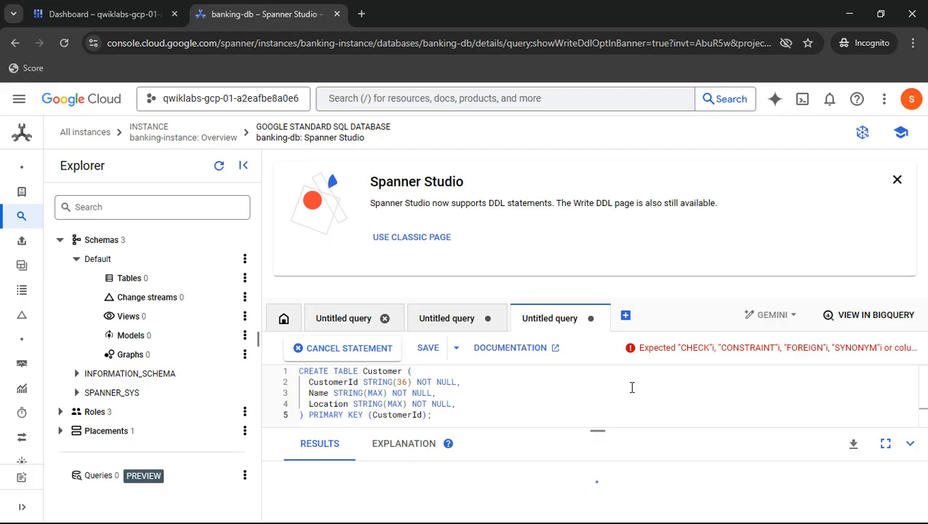
{"action": "left_click", "coordinate": [897, 180]}
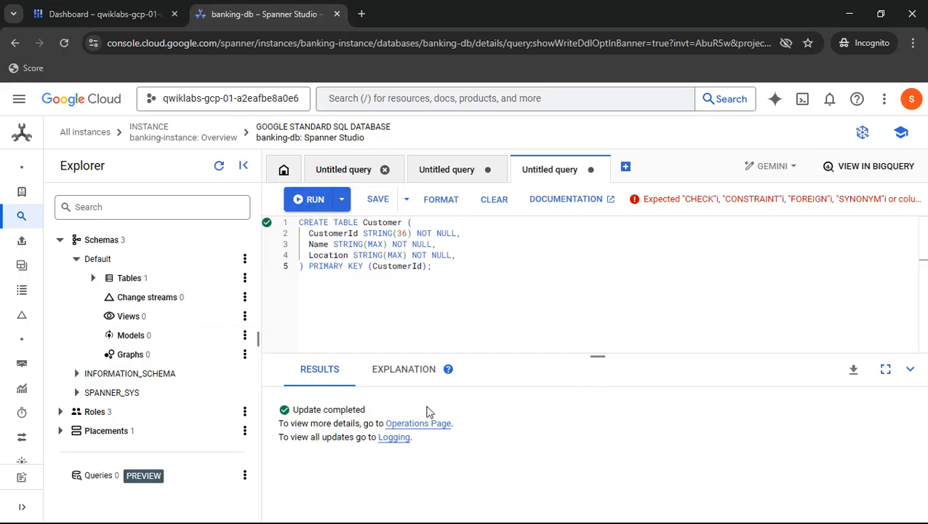
- Go to Task 5 in the lab instructions, then activate and authorize Cloud Shell in the Google Cloud console
{"action": "key", "text": "alt+Tab"}
{"action": "scroll", "coordinate": [505, 378], "scroll_direction": "down", "scroll_amount": 5}
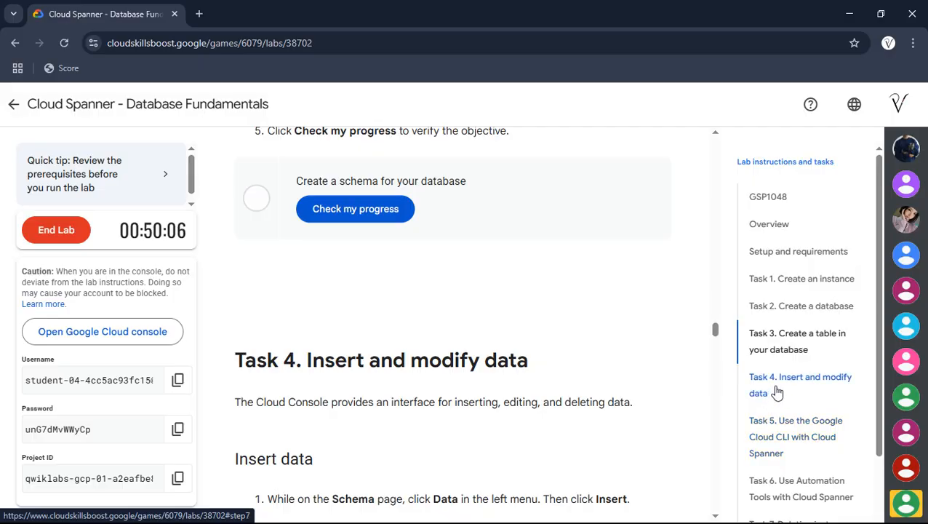
{"action": "left_click", "coordinate": [784, 439]}
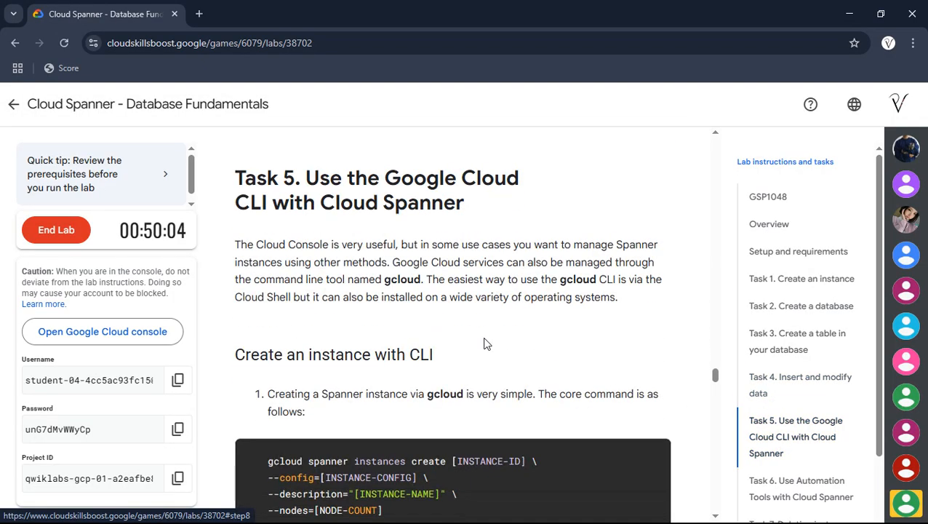
{"action": "scroll", "coordinate": [509, 318], "scroll_direction": "up", "scroll_amount": 1}
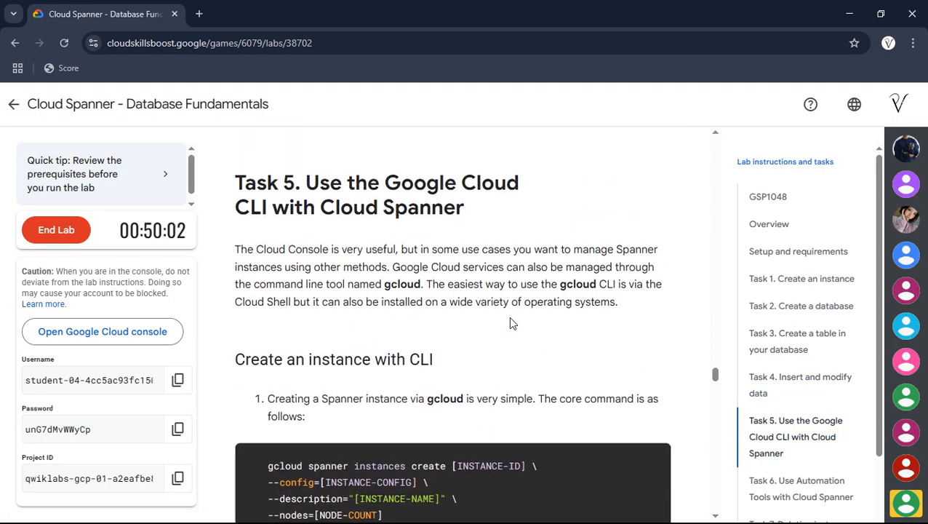
{"action": "key", "text": "alt+Tab"}
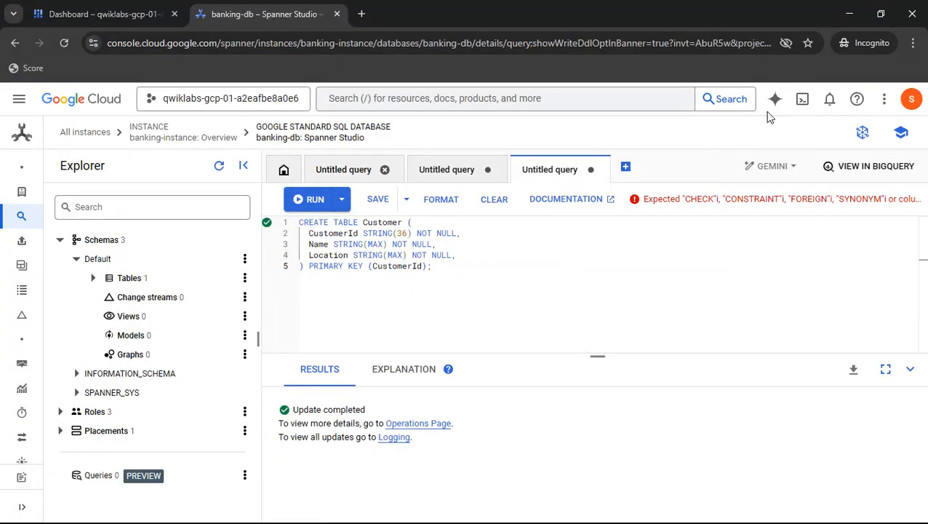
{"action": "left_click", "coordinate": [805, 110]}
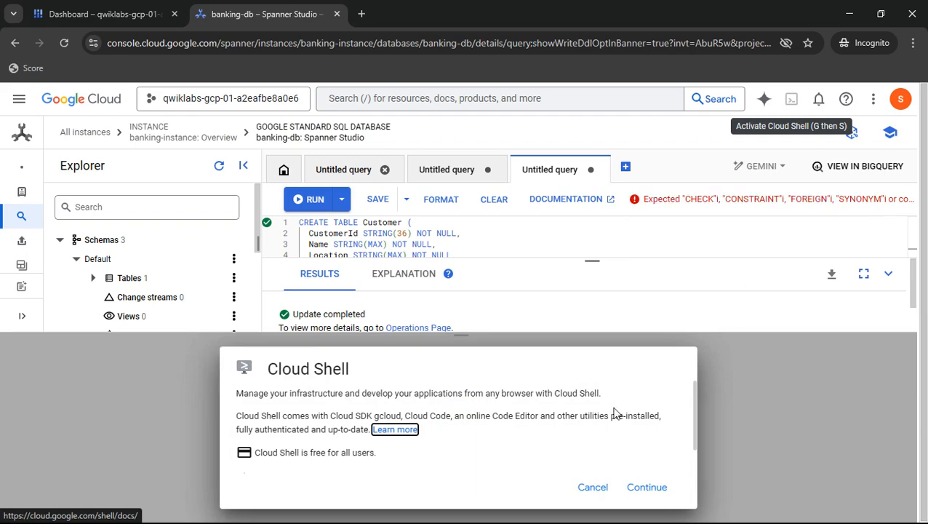
{"action": "left_click", "coordinate": [650, 486]}
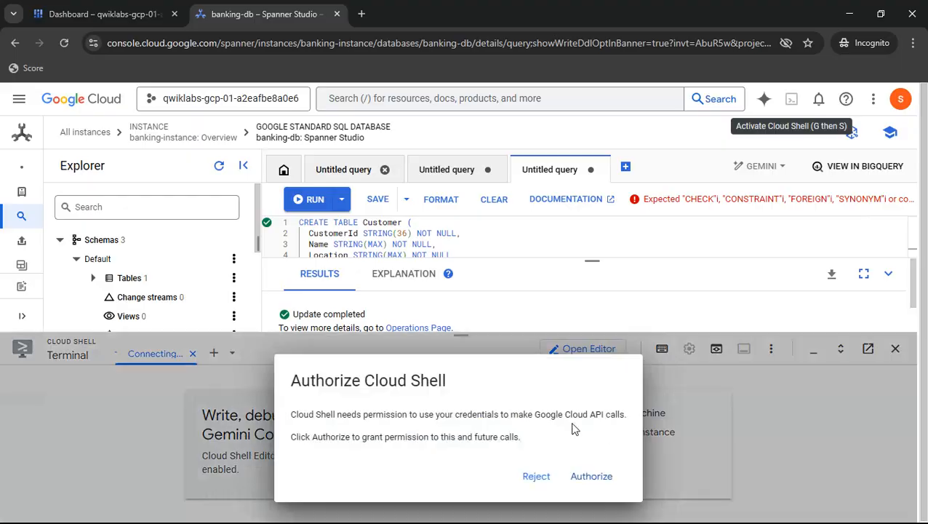
{"action": "left_click", "coordinate": [589, 477]}
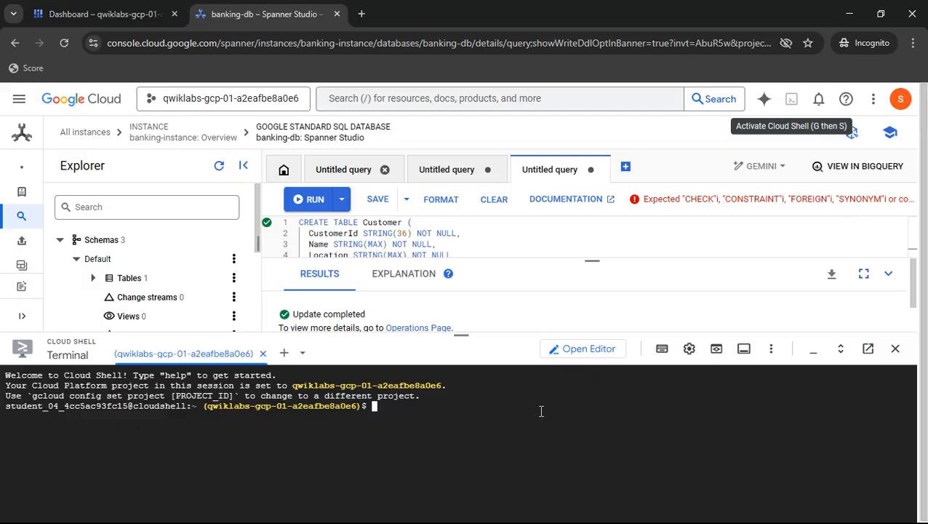
- Run the lab's gcloud command in Cloud Shell to create banking-instance-2 with config regional-us-east1, description "Banking Instance 2" and 2 nodes
{"action": "key", "text": "alt+Tab"}
{"action": "scroll", "coordinate": [582, 367], "scroll_direction": "down", "scroll_amount": 3}
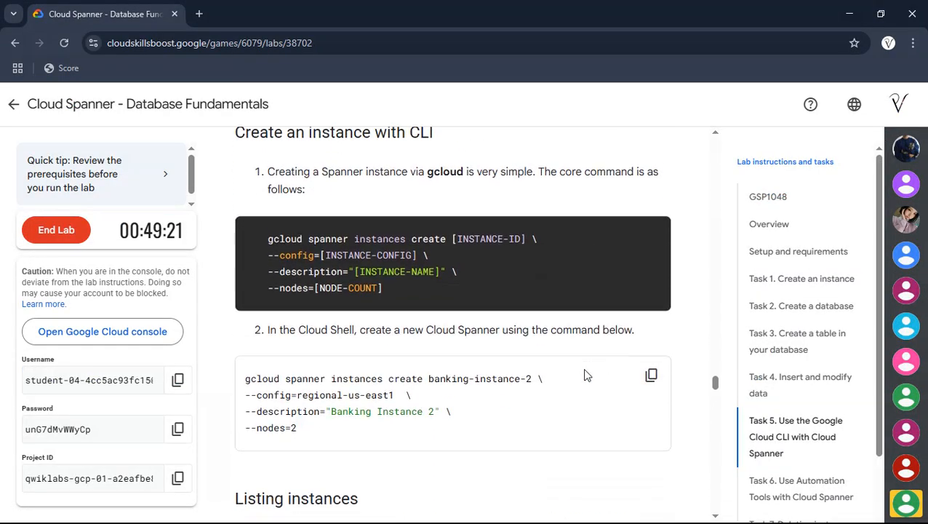
{"action": "scroll", "coordinate": [587, 375], "scroll_direction": "down", "scroll_amount": 1}
{"action": "scroll", "coordinate": [587, 374], "scroll_direction": "up", "scroll_amount": 1}
{"action": "scroll", "coordinate": [587, 375], "scroll_direction": "down", "scroll_amount": 1}
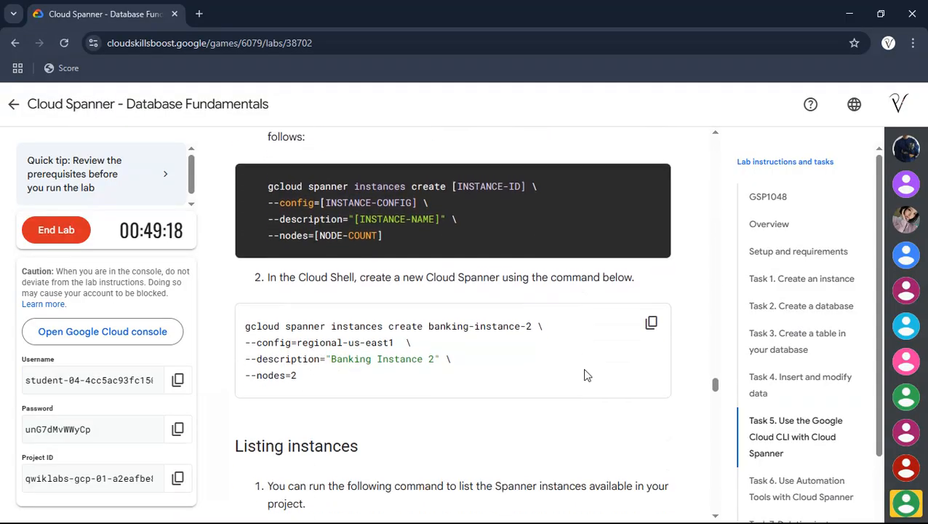
{"action": "scroll", "coordinate": [587, 374], "scroll_direction": "down", "scroll_amount": 1}
{"action": "scroll", "coordinate": [374, 364], "scroll_direction": "up", "scroll_amount": 1}
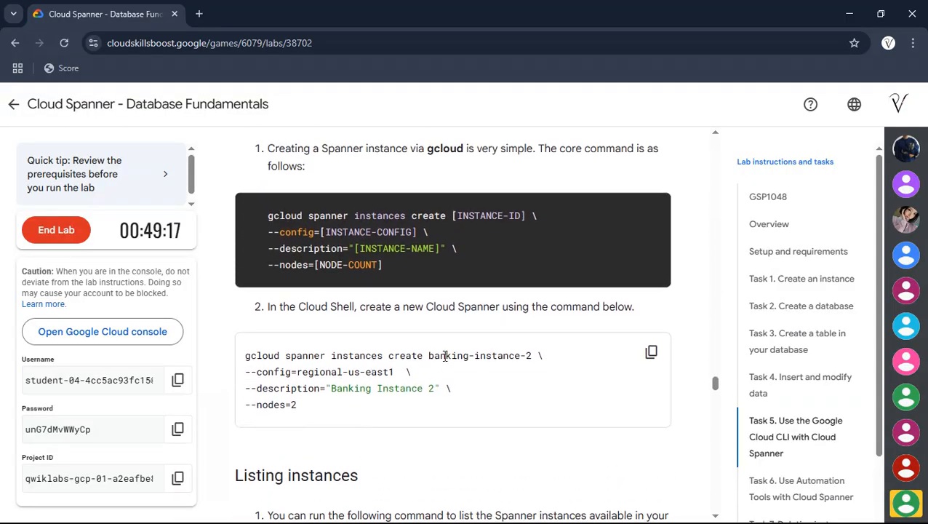
{"action": "left_click", "coordinate": [651, 352]}
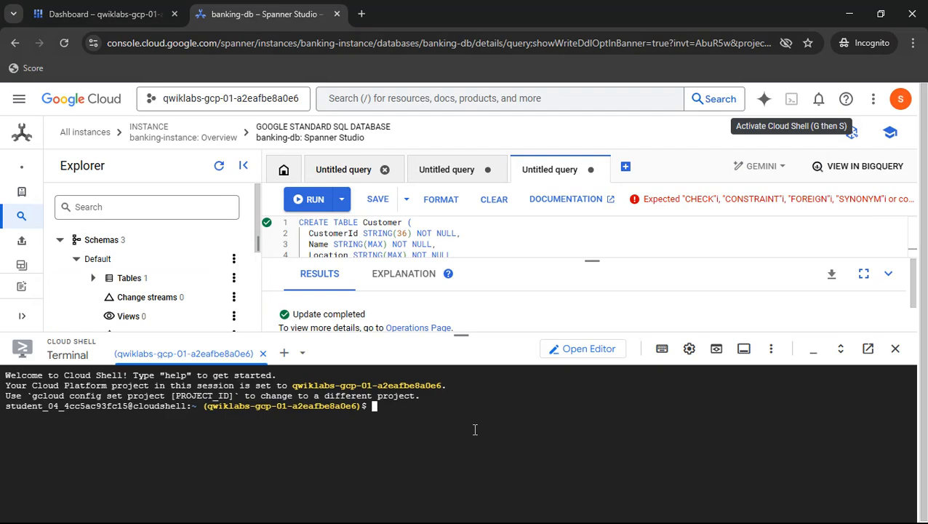
{"action": "key", "text": "ctrl+v"}
{"action": "key", "text": "Return"}
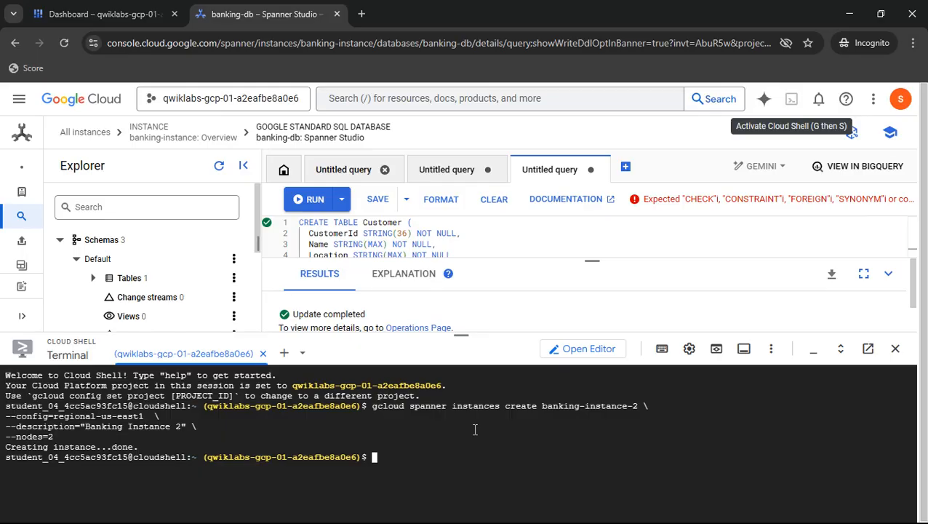
- Copy gcloud spanner instances list from the lab instructions and run it in Cloud Shell to list the project's Spanner instances
{"action": "key", "text": "alt+Tab"}
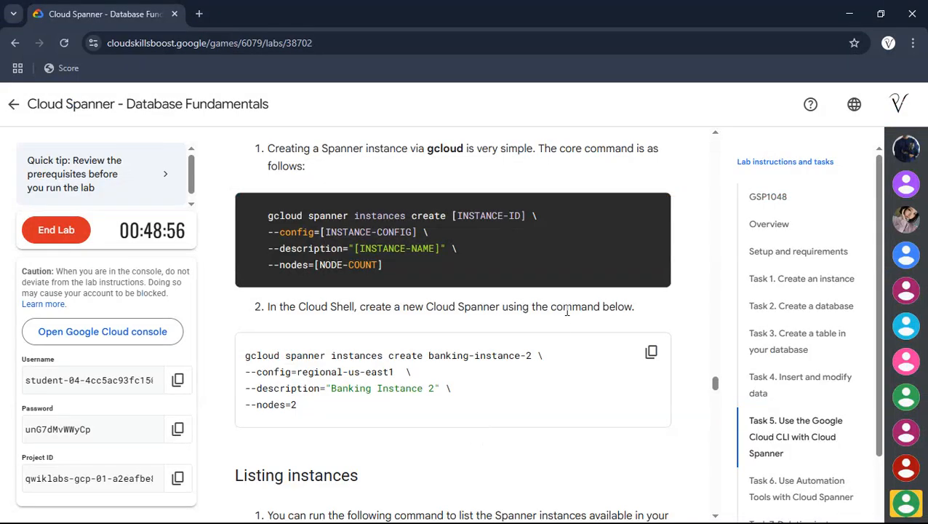
{"action": "scroll", "coordinate": [605, 300], "scroll_direction": "down", "scroll_amount": 4}
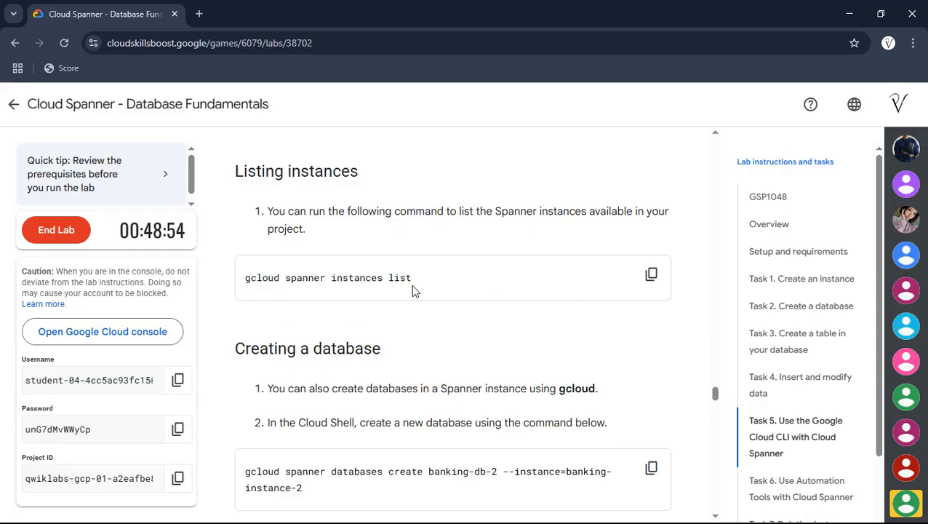
{"action": "left_click", "coordinate": [651, 284]}
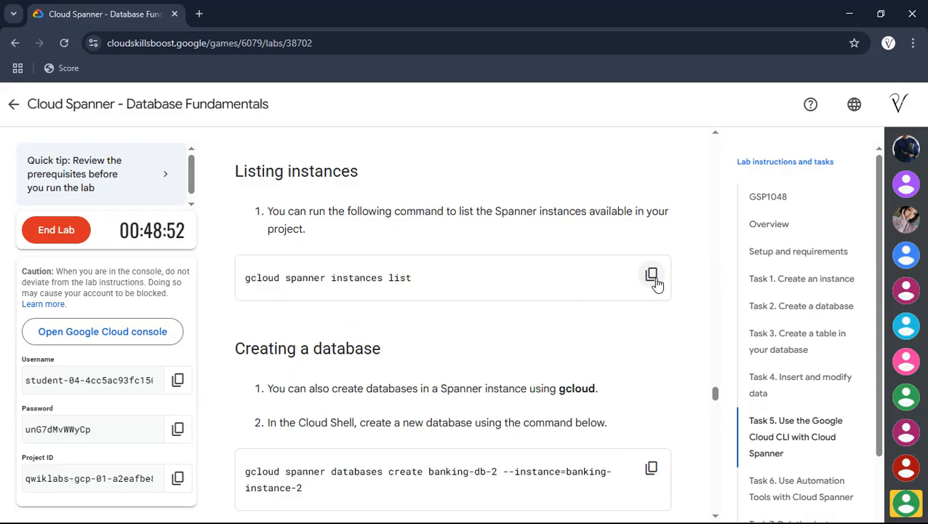
{"action": "key", "text": "alt+Tab"}
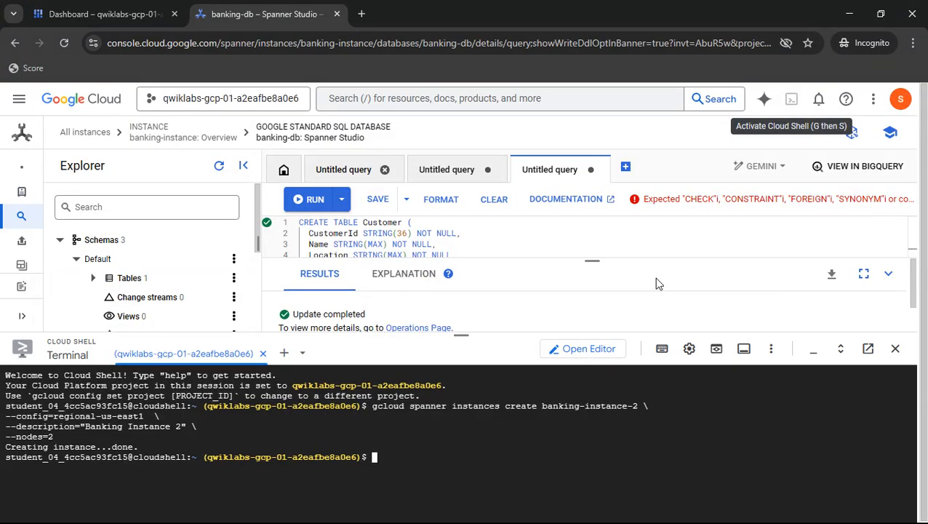
{"action": "key", "text": "ctrl+v"}
{"action": "key", "text": "Return"}
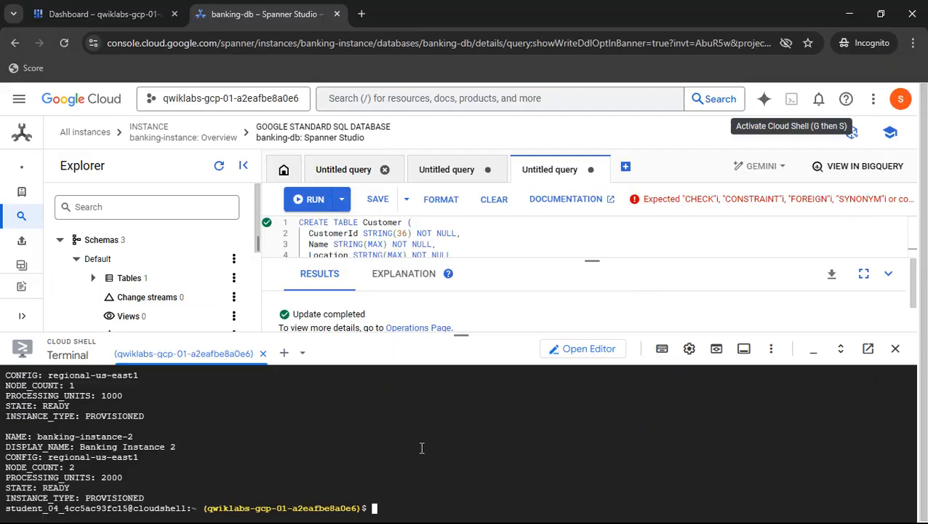
- Run the lab's gcloud command in Cloud Shell to create the database banking-db-2 in banking-instance-2
{"action": "key", "text": "alt+Tab"}
{"action": "scroll", "coordinate": [580, 280], "scroll_direction": "down", "scroll_amount": 3}
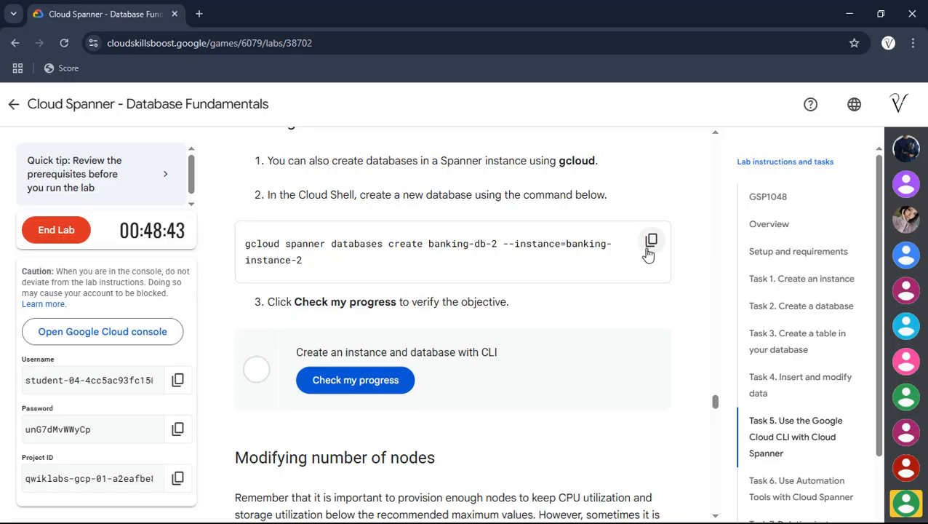
{"action": "left_click", "coordinate": [649, 243]}
{"action": "key", "text": "alt+Tab"}
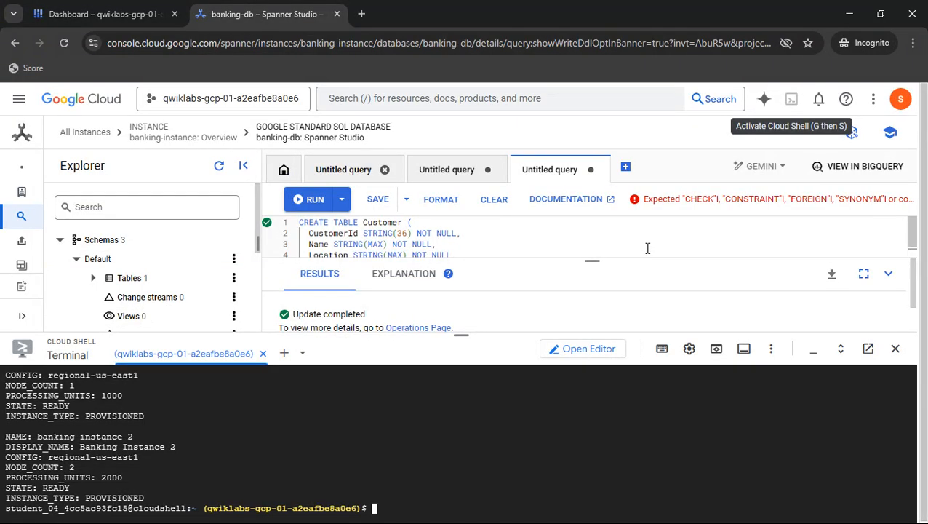
{"action": "key", "text": "ctrl+v"}
{"action": "key", "text": "Return"}
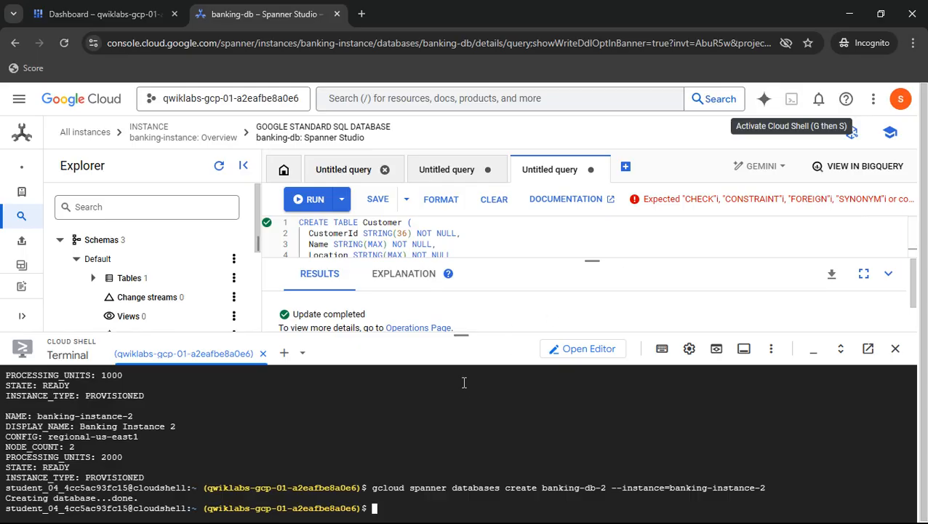
- Return to the lab instructions and check the progress of the objective "Create an instance and database with CLI"
{"action": "key", "text": "alt+Tab"}
{"action": "scroll", "coordinate": [519, 370], "scroll_direction": "down", "scroll_amount": 2}
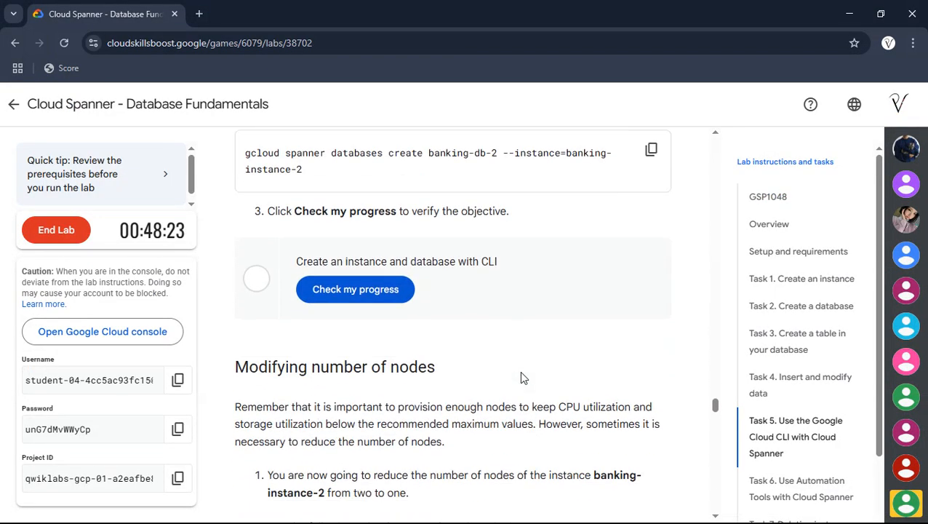
{"action": "left_click", "coordinate": [405, 290]}
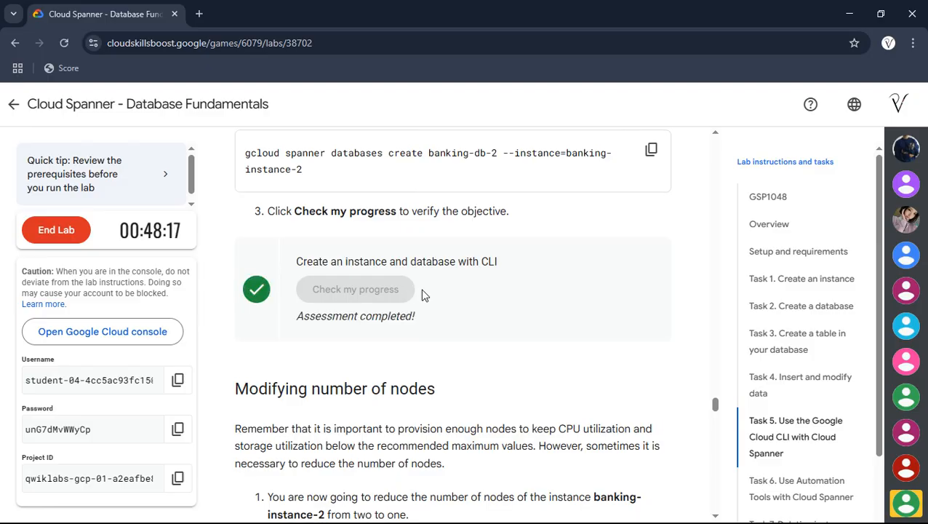
- Check the lab progress for the Task 3 objective "Create a schema for your database" and the Task 2 objective "Create an instance and database"
{"action": "scroll", "coordinate": [328, 262], "scroll_direction": "up", "scroll_amount": 2}
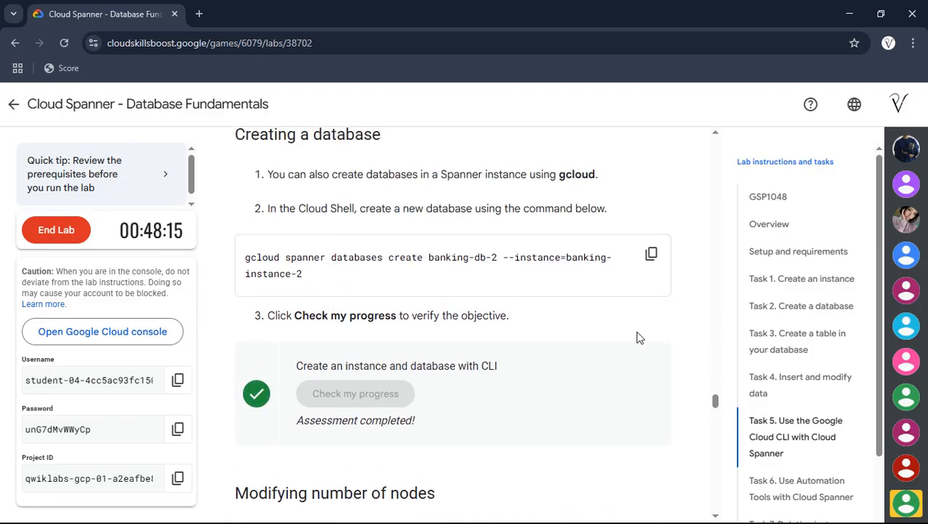
{"action": "left_click", "coordinate": [762, 349]}
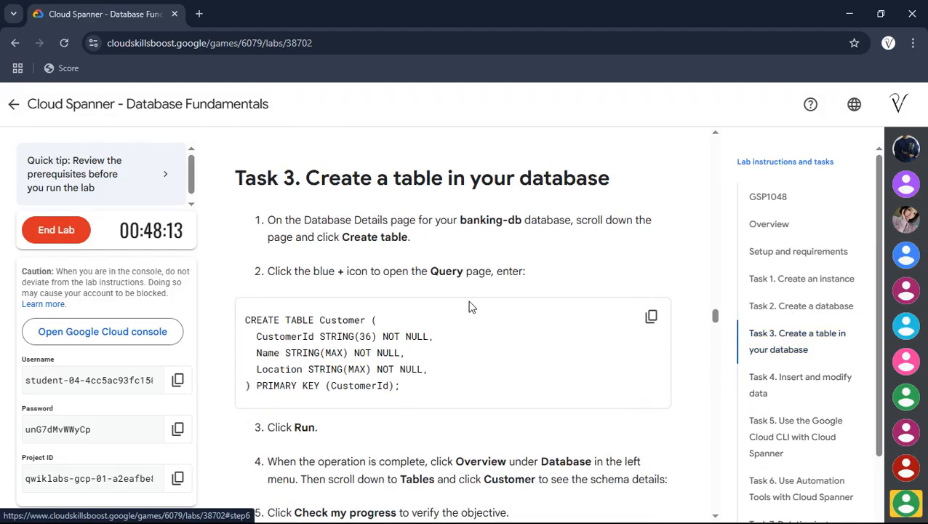
{"action": "scroll", "coordinate": [469, 306], "scroll_direction": "down", "scroll_amount": 1}
{"action": "left_click", "coordinate": [358, 261]}
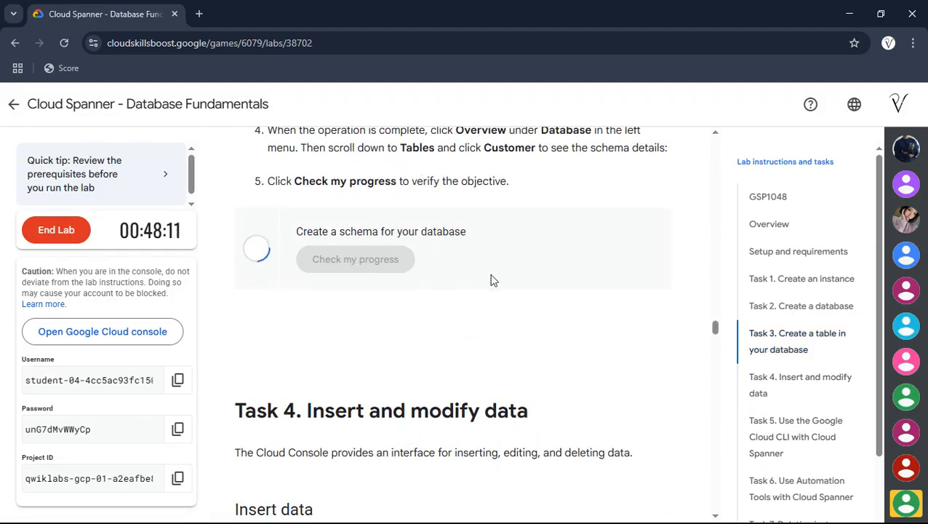
{"action": "left_click", "coordinate": [791, 305]}
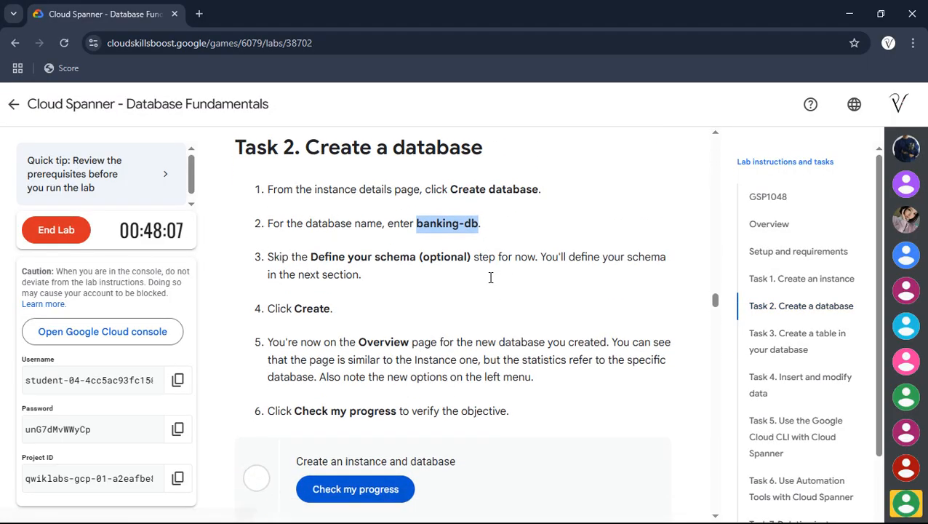
{"action": "left_click", "coordinate": [352, 409]}
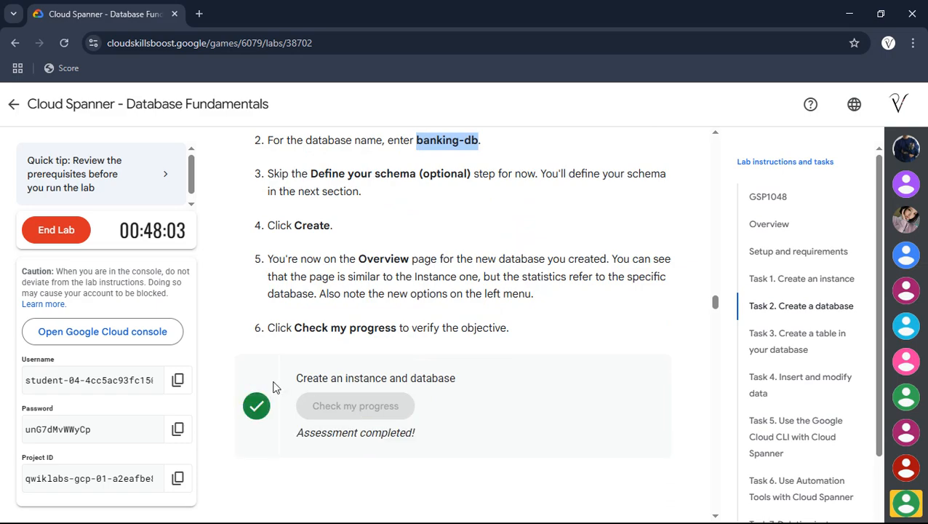
- End the lab and dismiss the satisfaction survey without submitting a rating
{"action": "left_click", "coordinate": [55, 227]}
{"action": "left_click", "coordinate": [598, 350]}
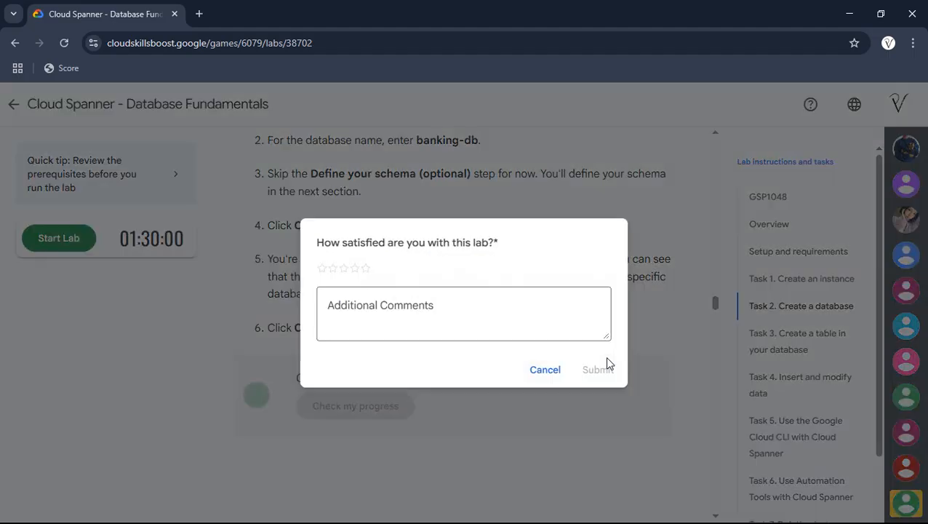
{"action": "left_click", "coordinate": [545, 370]}
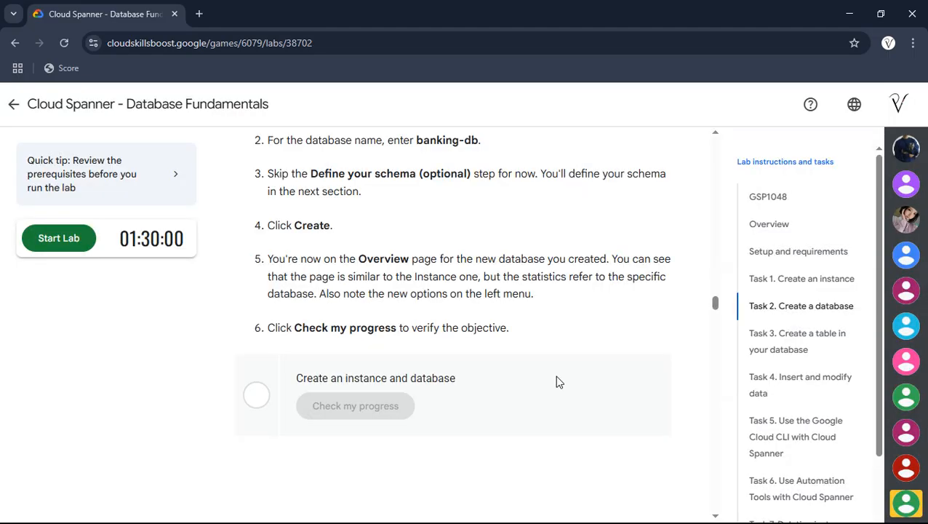